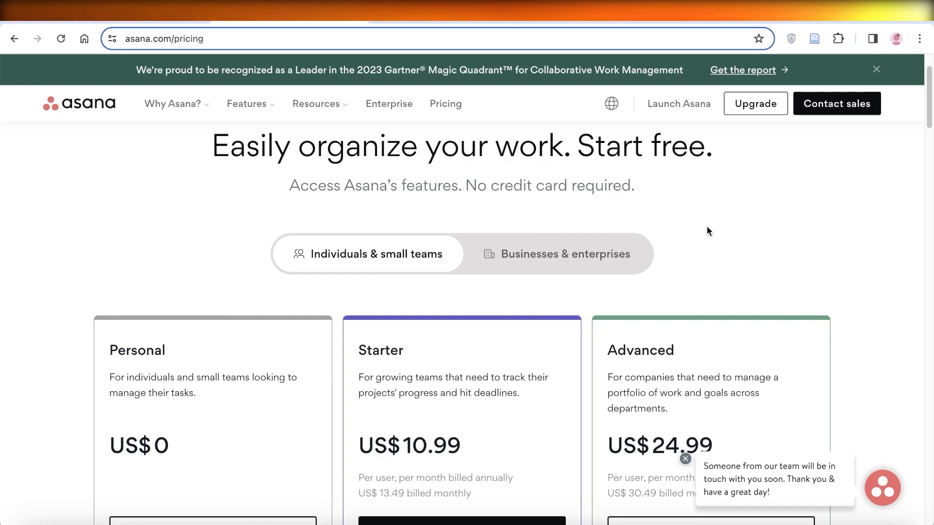
Step: Examine the Personal, Starter and Advanced plans on Asana's pricing page, comparing their prices and included features
scroll(707, 230, down, 5)
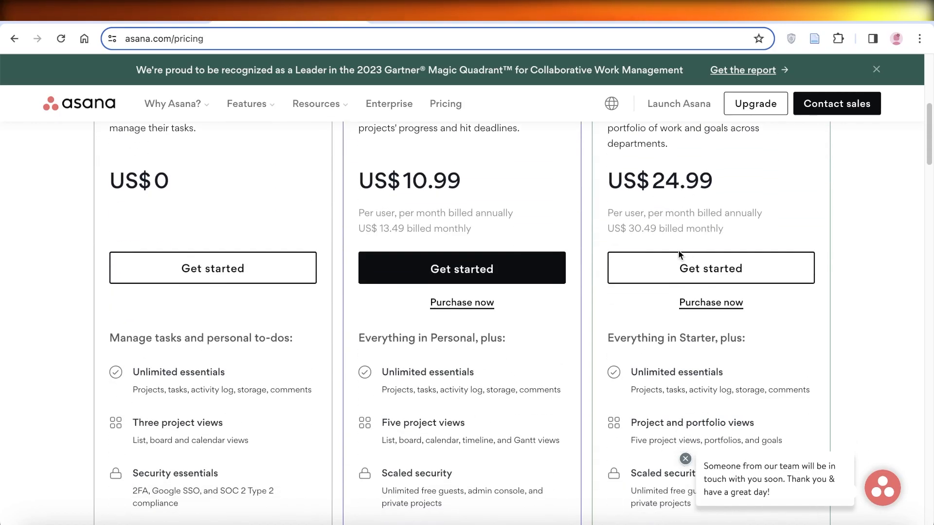
scroll(308, 255, down, 1)
scroll(282, 257, up, 3)
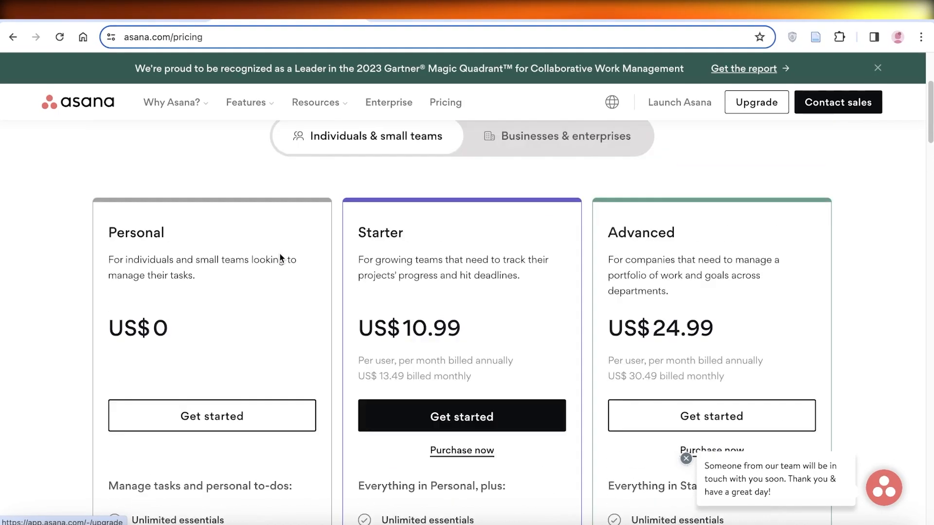
scroll(273, 253, down, 4)
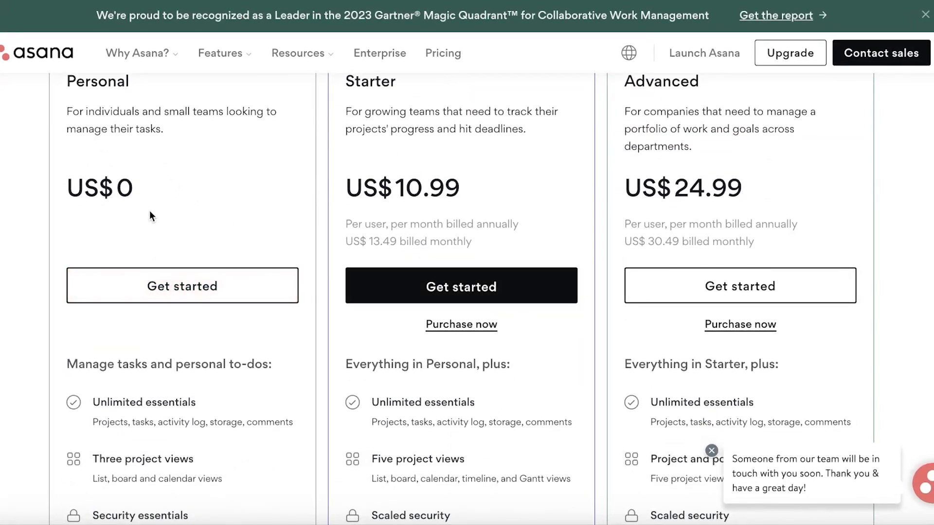
scroll(150, 214, up, 3)
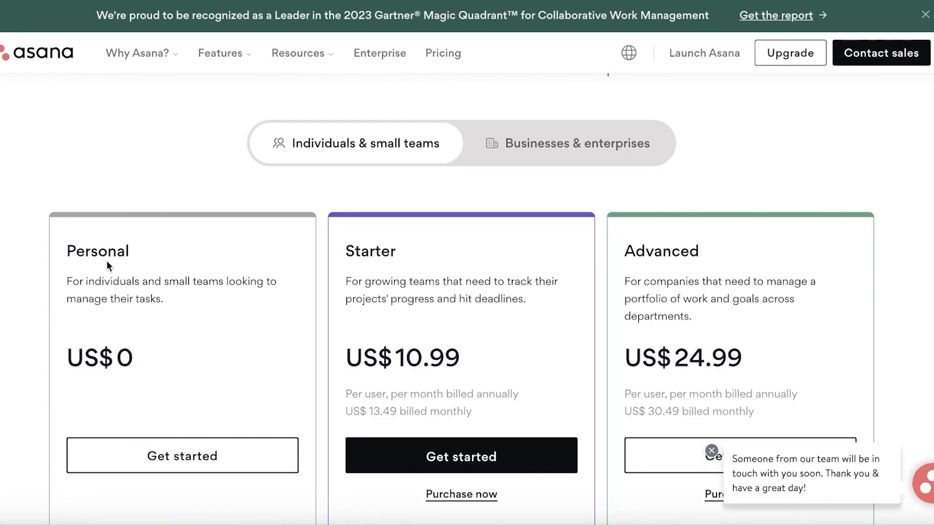
scroll(107, 258, down, 5)
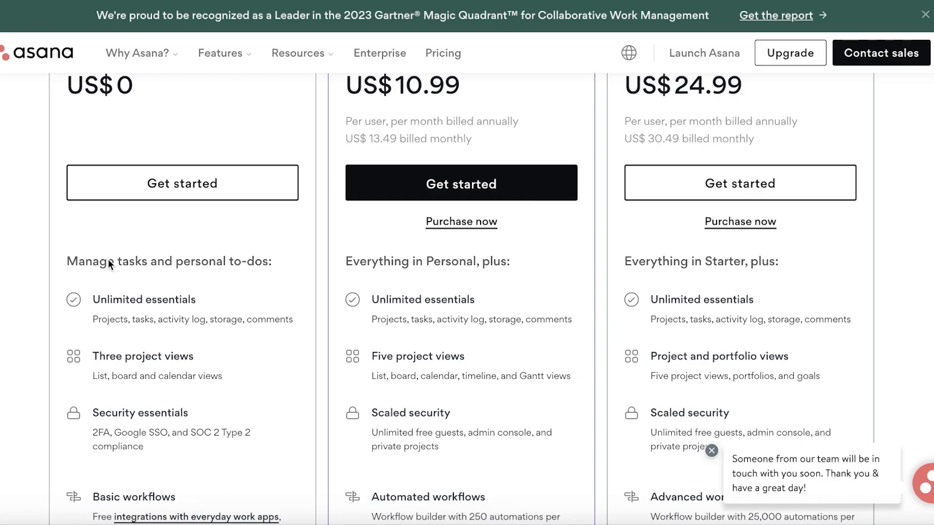
scroll(109, 262, down, 3)
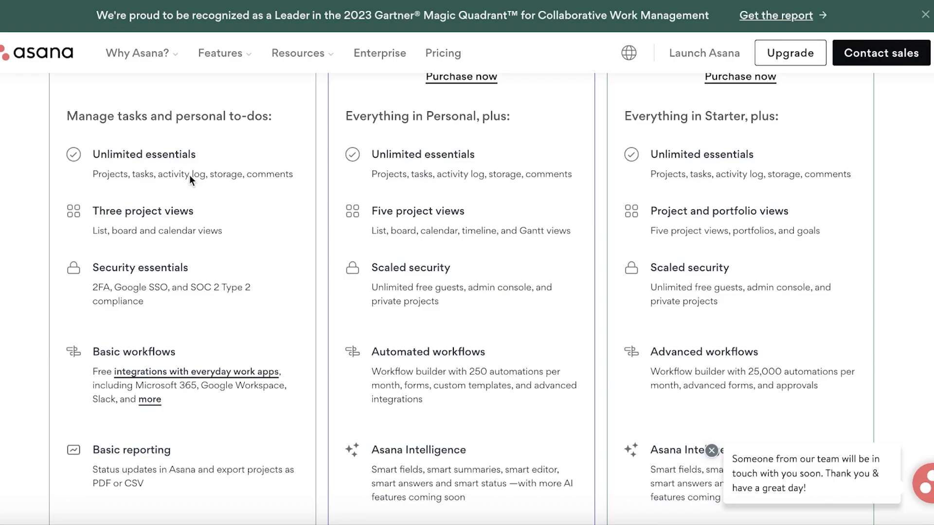
scroll(191, 245, down, 3)
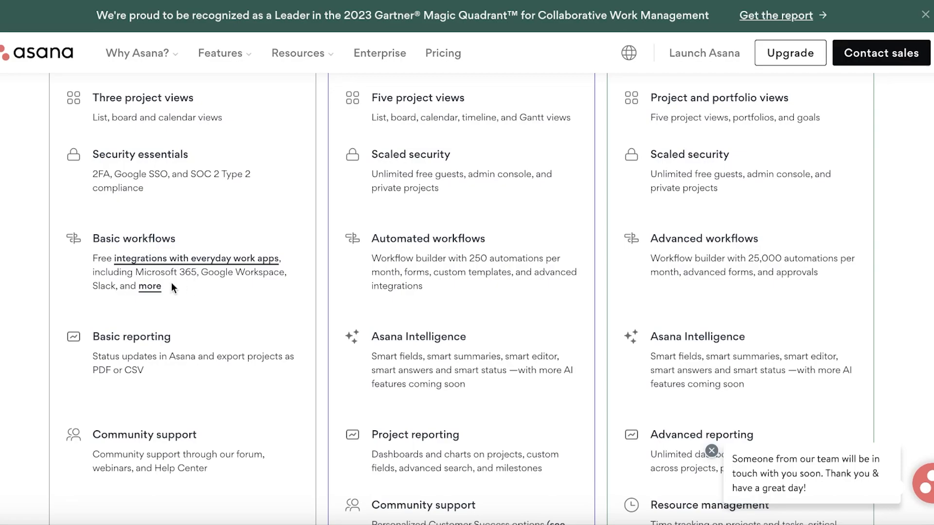
Step: Open the full list of integrations from the Personal plan's basic workflows and look through the available apps
click(154, 292)
scroll(298, 108, down, 15)
scroll(637, 200, down, 20)
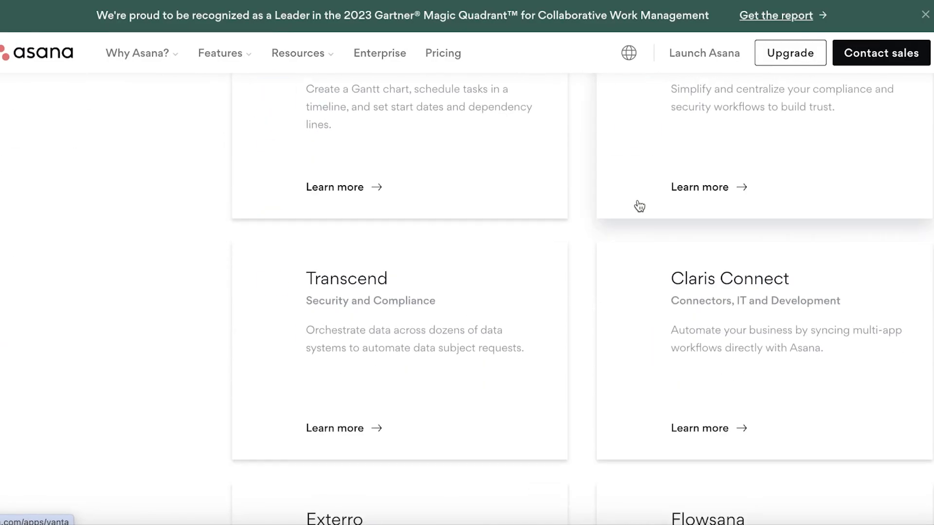
scroll(636, 218, down, 20)
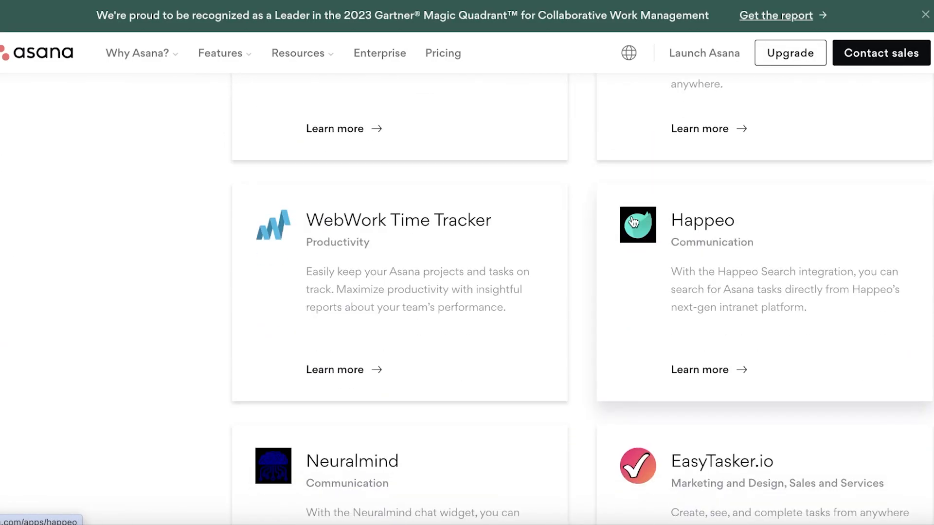
scroll(210, 257, down, 20)
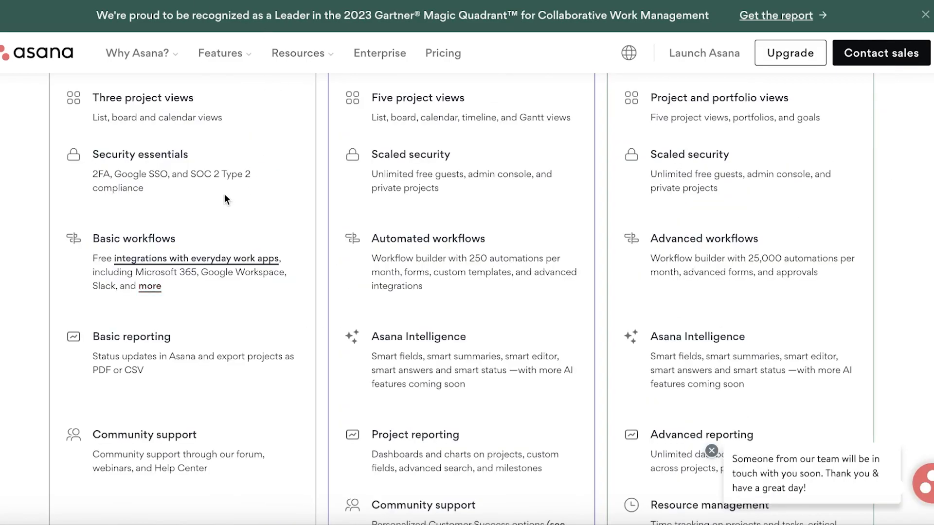
Step: Return to Asana's plan comparison and check the Personal plan's reporting and community support features
scroll(145, 295, down, 2)
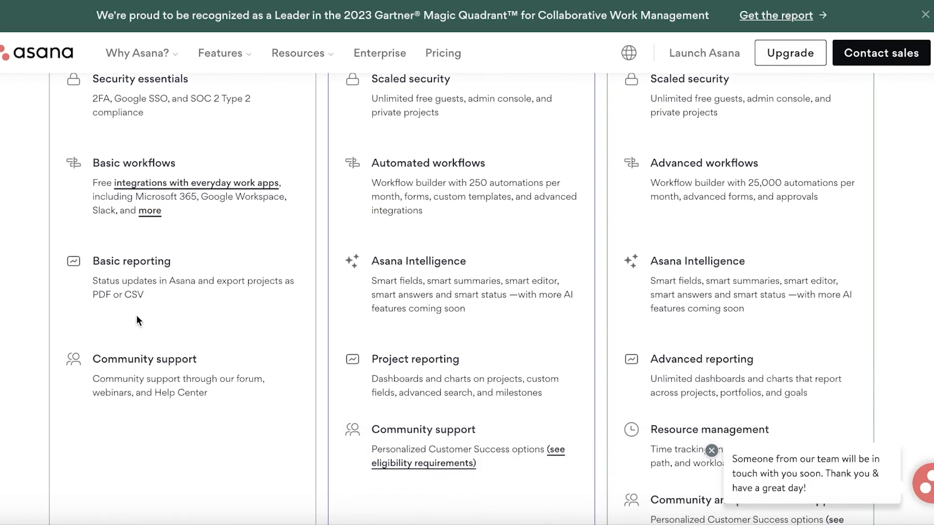
scroll(137, 315, up, 9)
scroll(209, 171, up, 4)
Step: Switch to monday.com's pricing page and examine the Free plan's price, seat limit and features beside the paid plans
scroll(155, 177, down, 3)
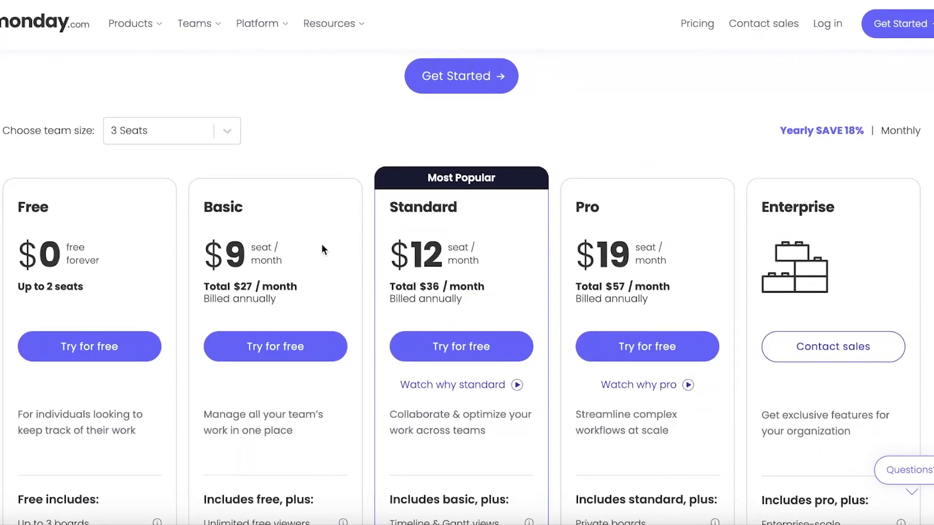
scroll(161, 229, down, 6)
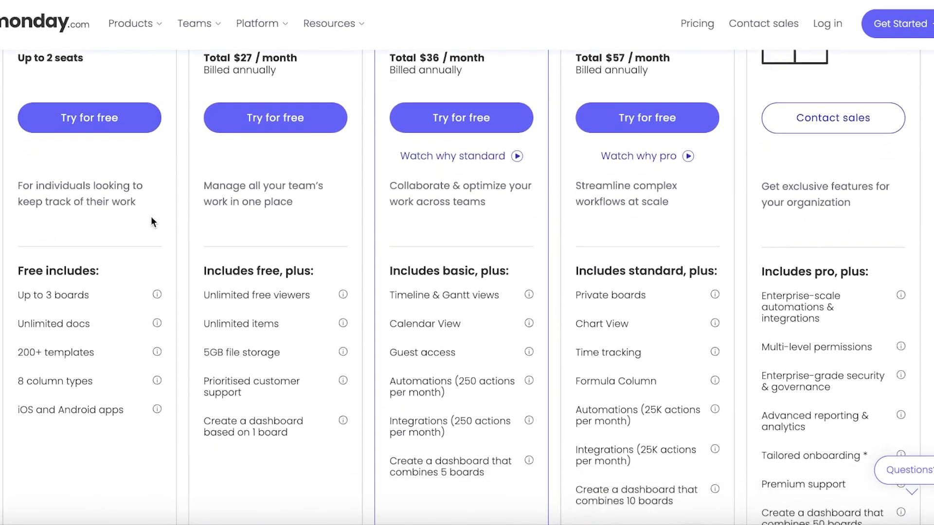
scroll(151, 217, up, 2)
mouse_move(157, 337)
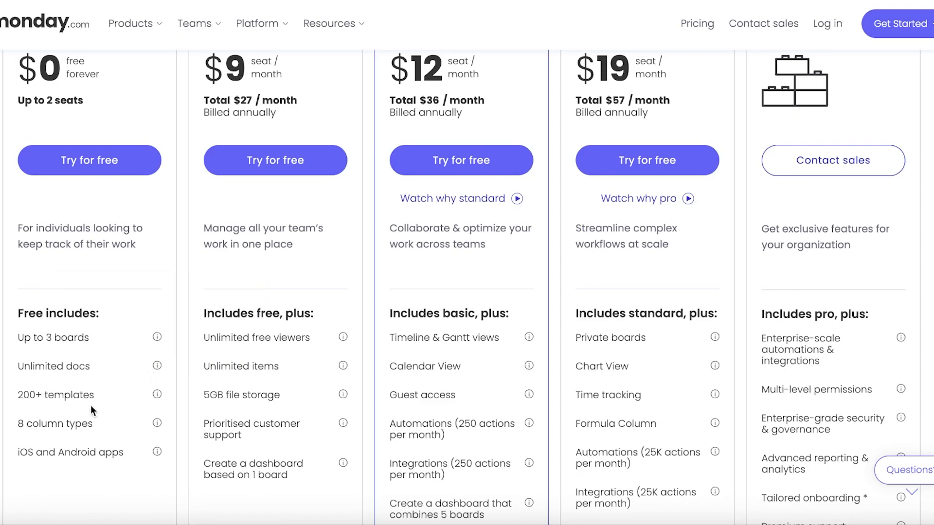
scroll(109, 416, down, 1)
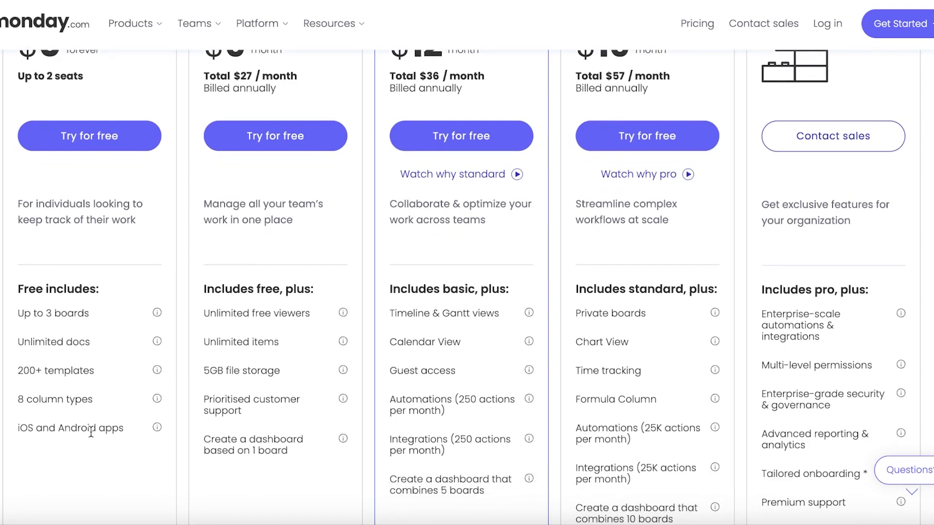
scroll(97, 430, down, 1)
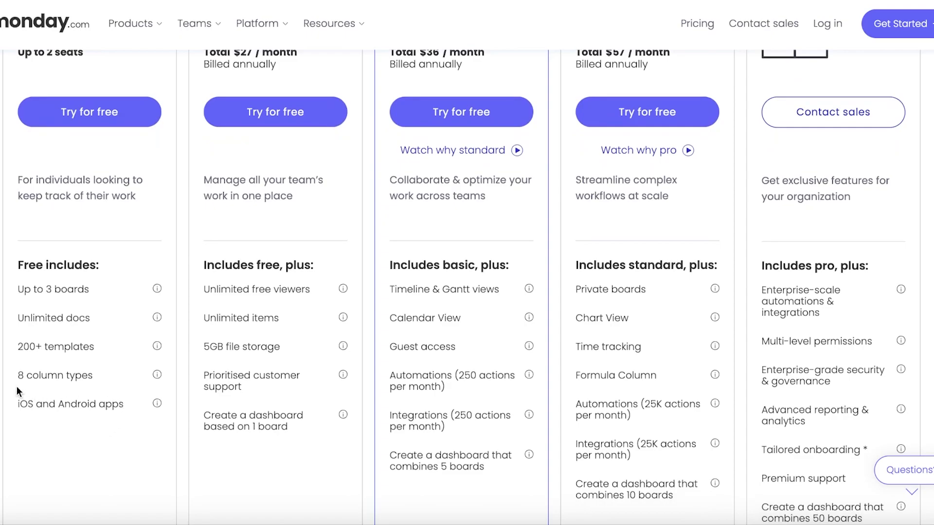
scroll(16, 386, up, 5)
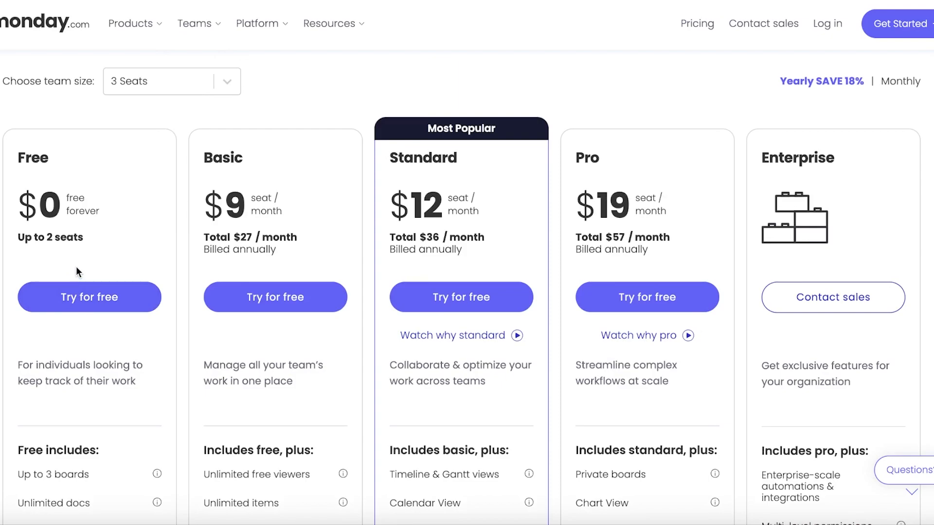
scroll(86, 253, down, 5)
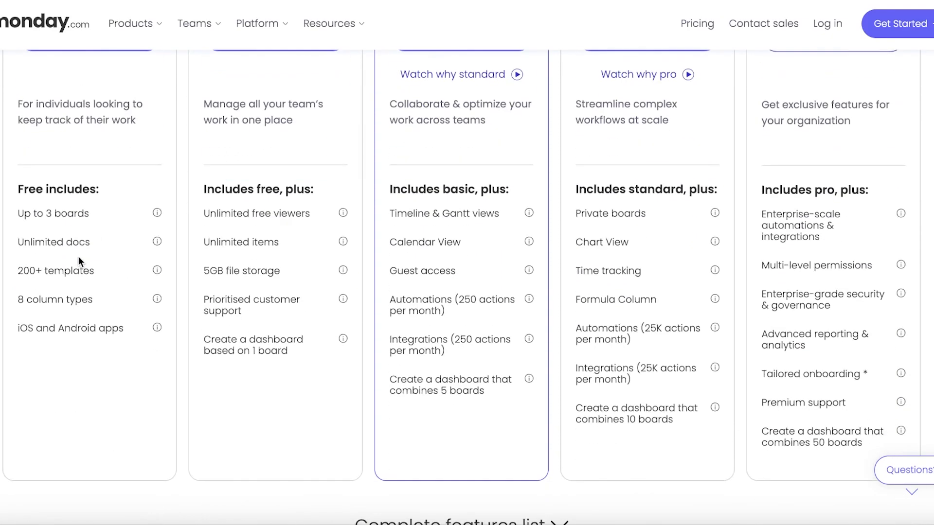
scroll(68, 263, up, 3)
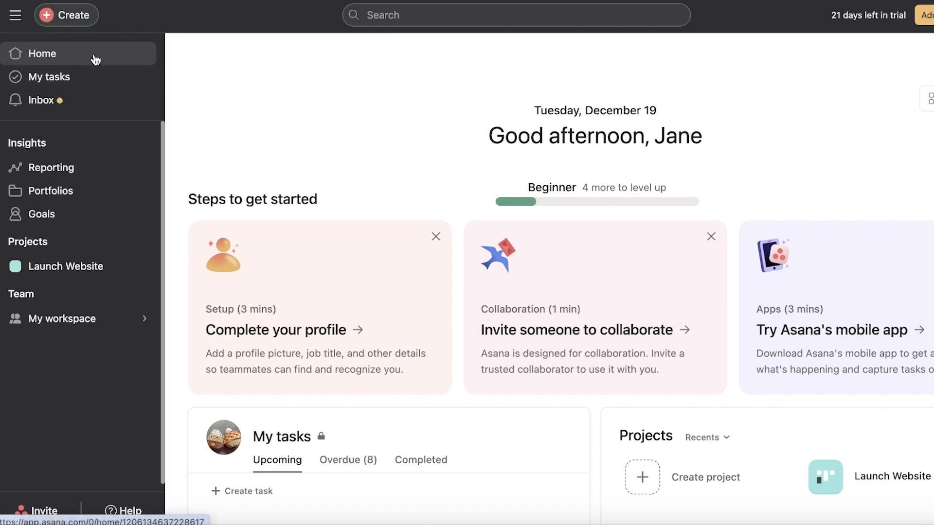
Step: Switch to the Asana workspace, review the list of personal tasks, and open the inbox
click(114, 78)
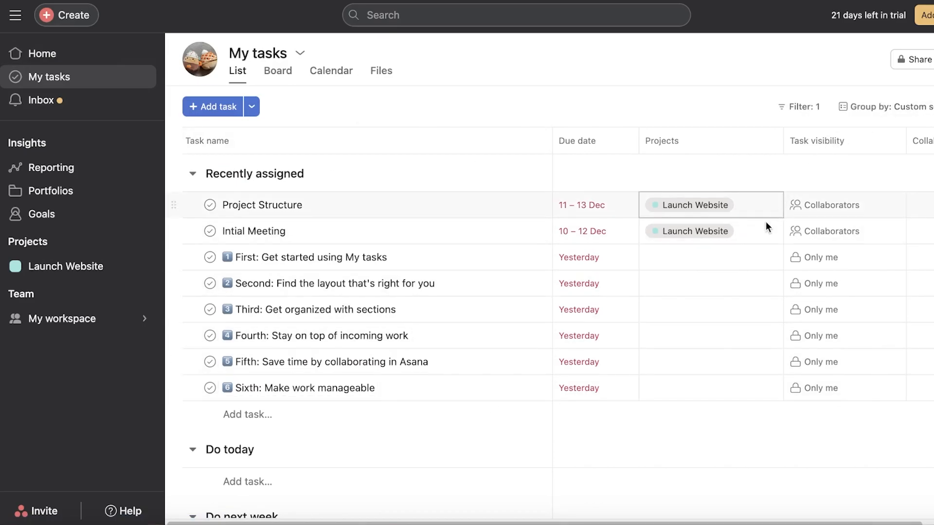
scroll(579, 336, down, 3)
click(94, 100)
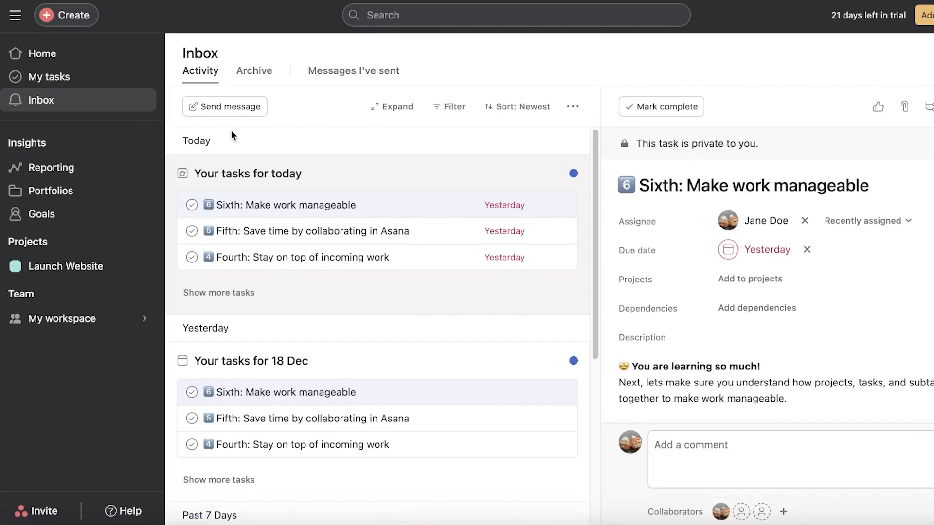
Step: Open the reporting dashboard and examine its task totals, completion status and project status charts
click(66, 166)
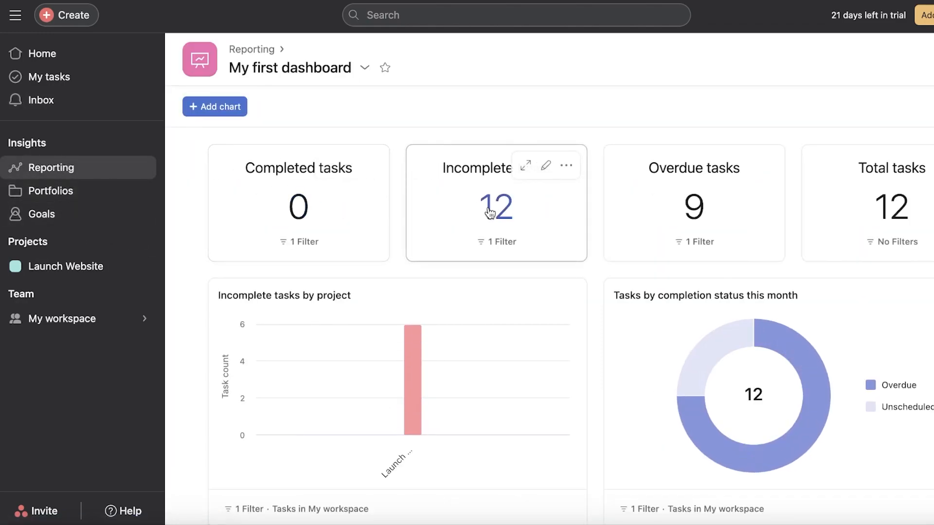
scroll(364, 231, down, 6)
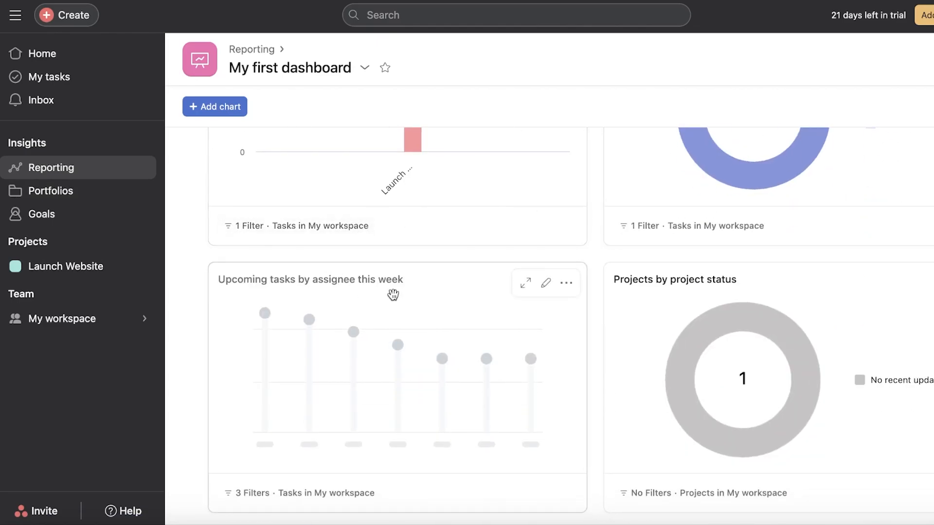
scroll(755, 203, up, 3)
mouse_move(755, 203)
scroll(675, 247, down, 3)
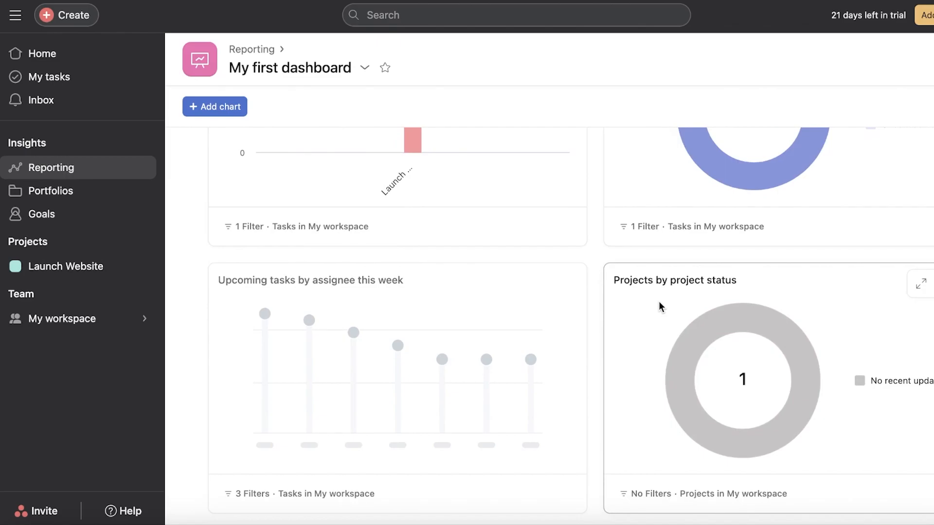
Step: Open the portfolios overview and have Asana set up a first portfolio
click(112, 199)
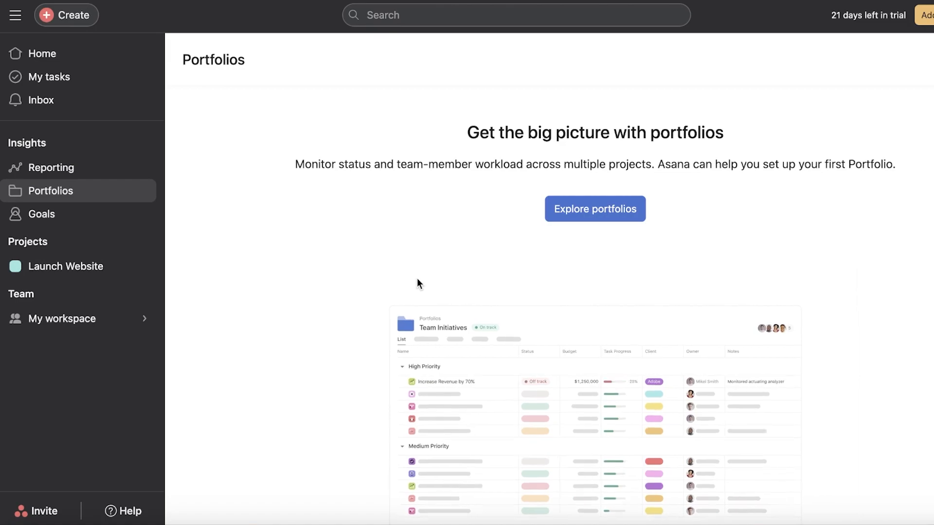
click(577, 214)
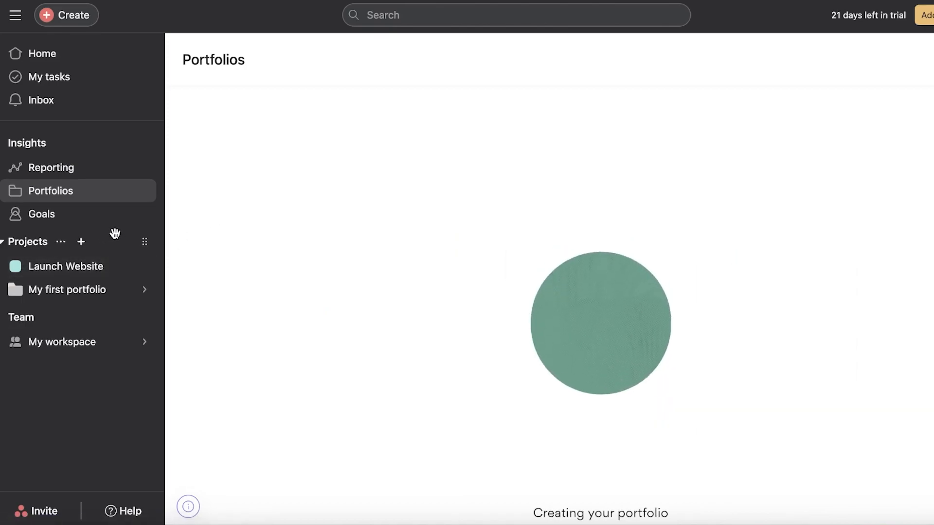
Step: Start a new company goal in the workspace's team goals and title it "Reach 100k Subs"
click(110, 224)
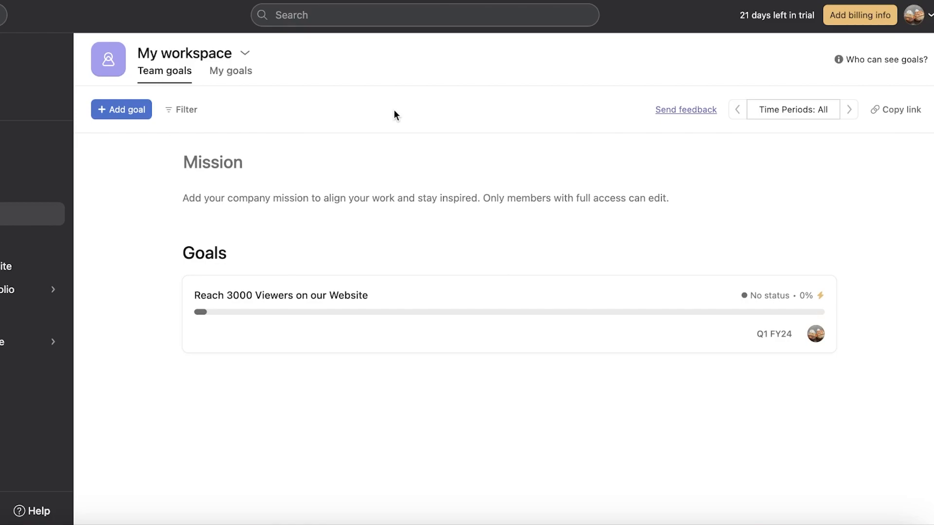
click(133, 109)
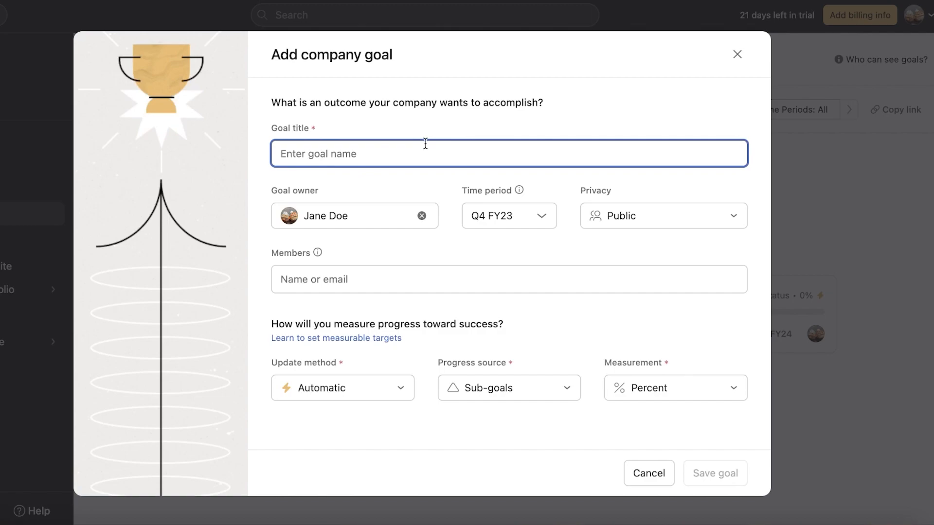
text(Re)
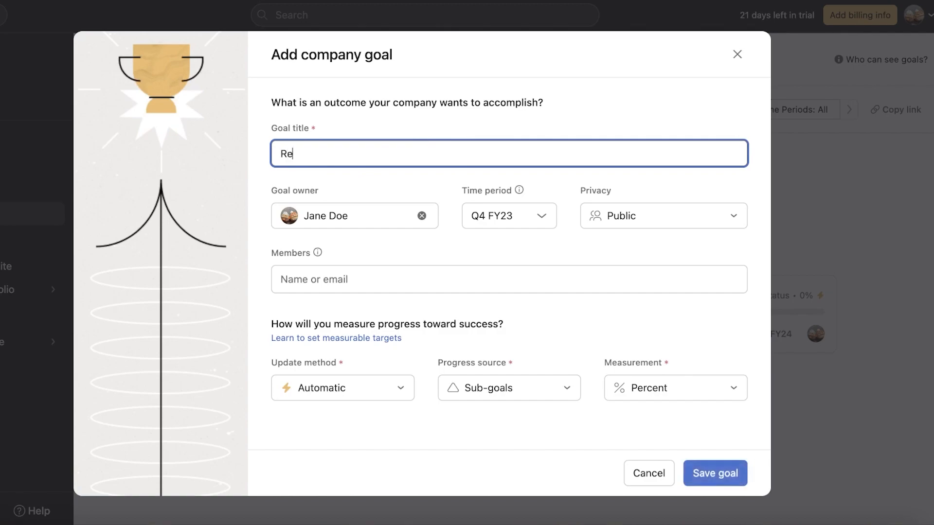
text(ach 100k Subs)
Step: Set the new goal's time period to the full year FY24
click(627, 226)
click(390, 218)
click(478, 219)
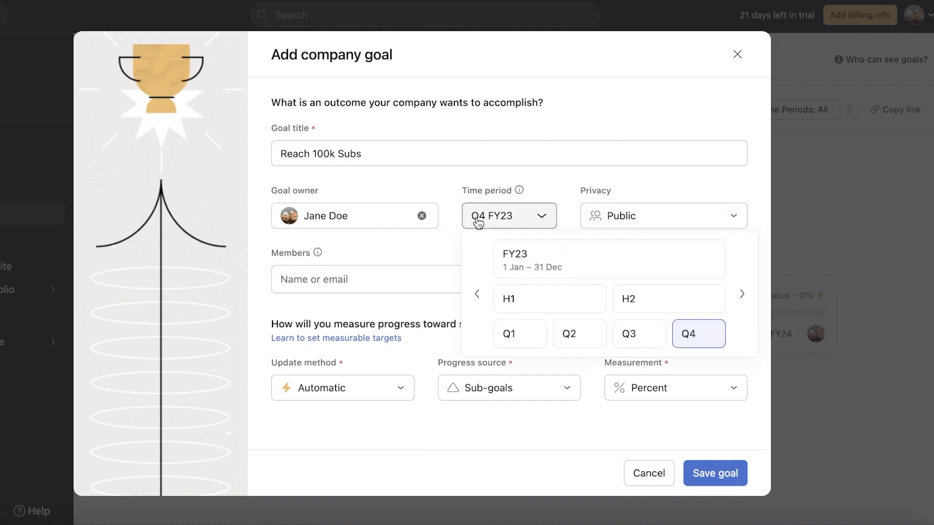
click(739, 296)
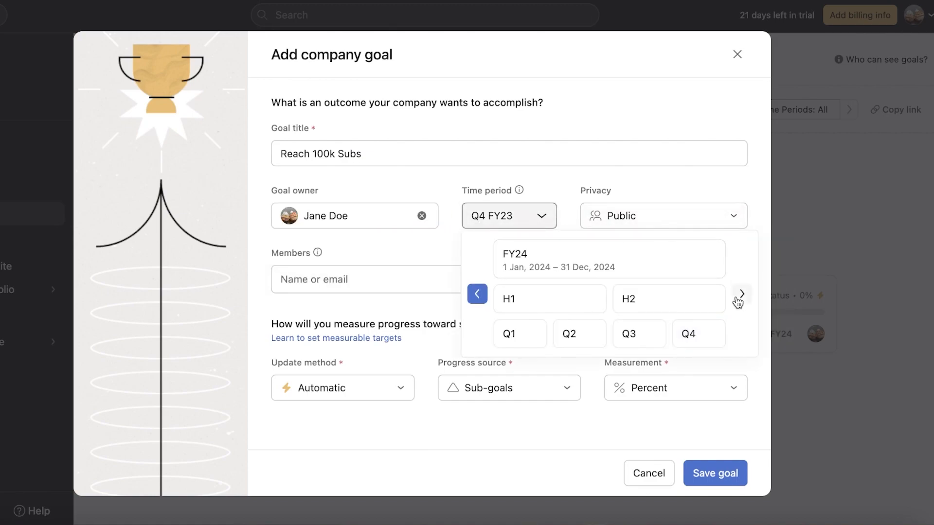
click(571, 266)
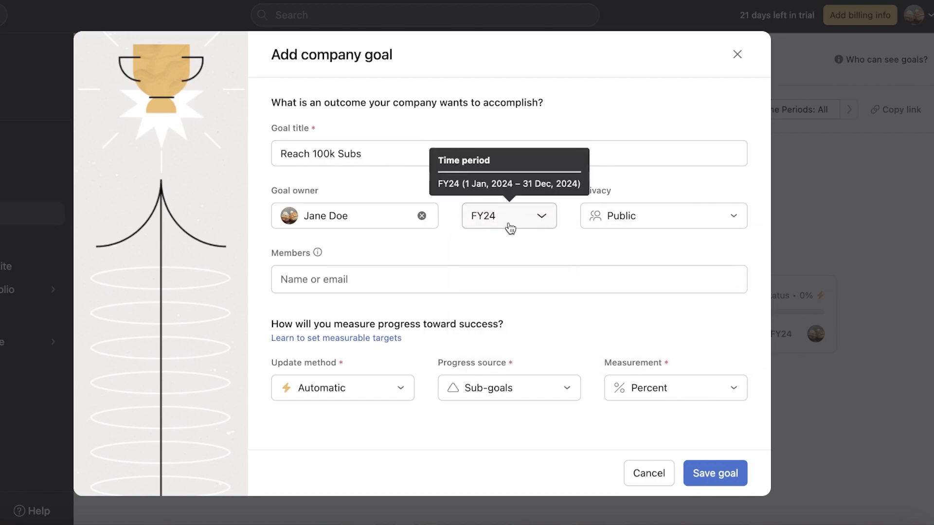
Step: Keep the goal's privacy as Public and set its update method to Manual
click(656, 215)
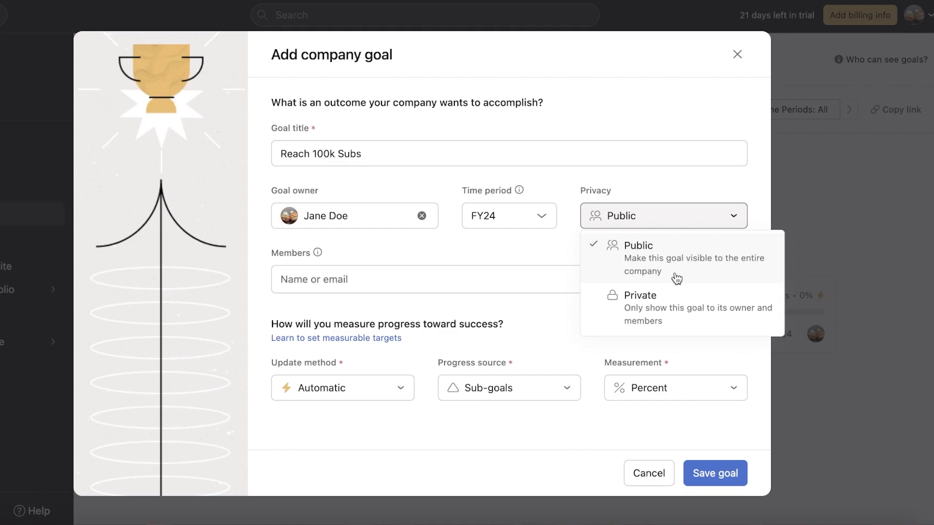
click(485, 255)
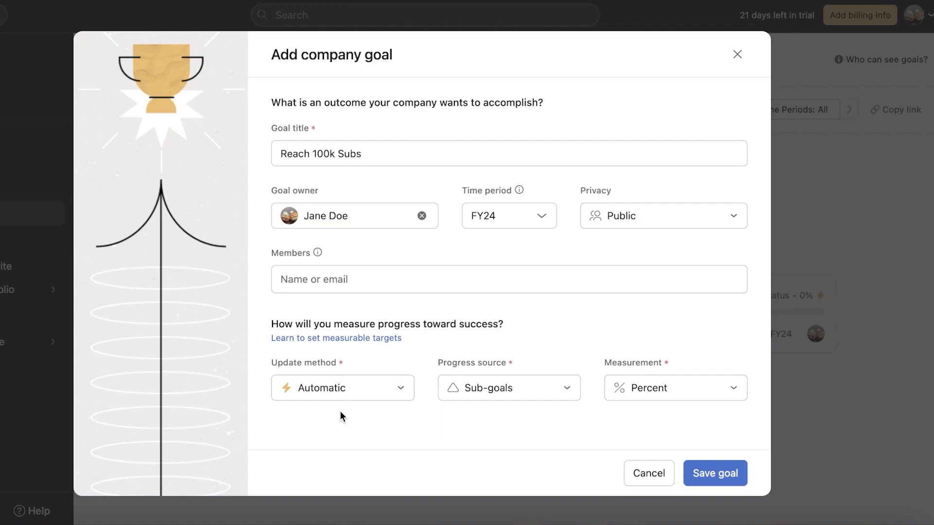
click(379, 387)
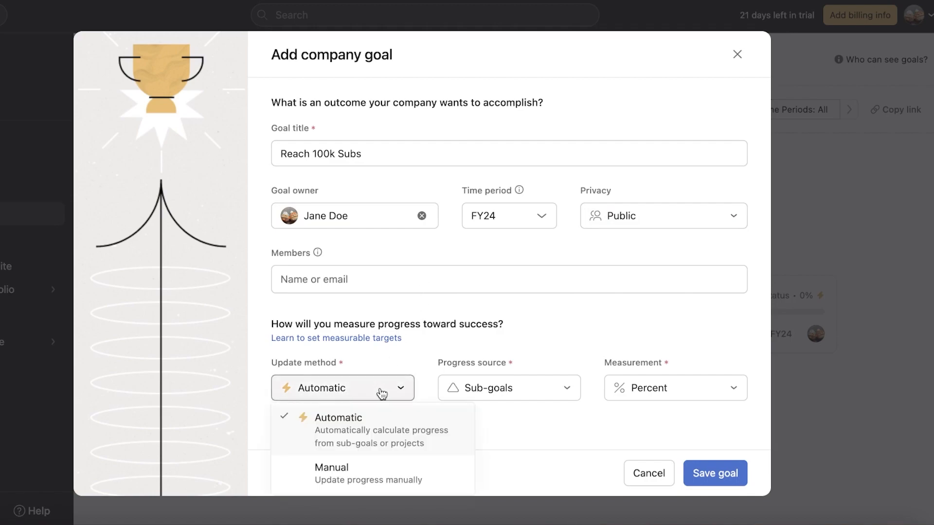
click(351, 474)
Step: Set the goal's progress measurement to Number
click(399, 390)
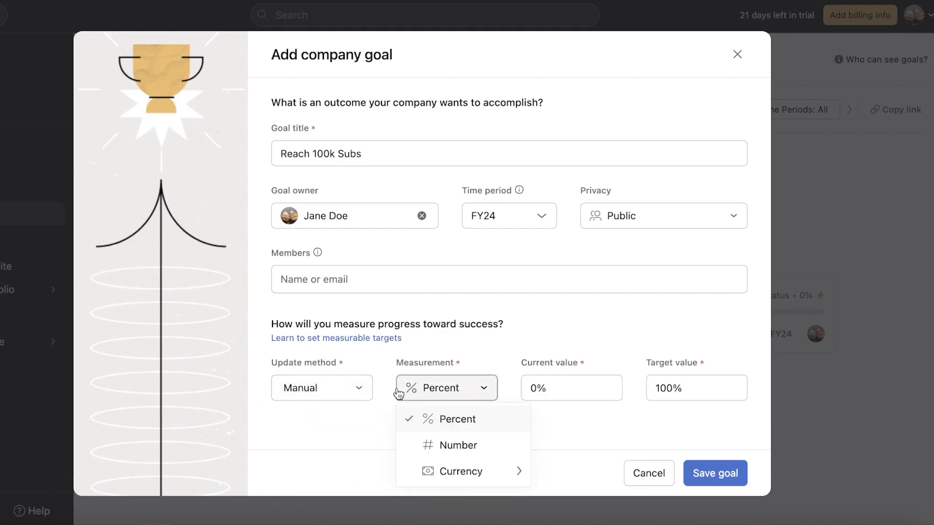
click(456, 445)
click(559, 382)
click(448, 392)
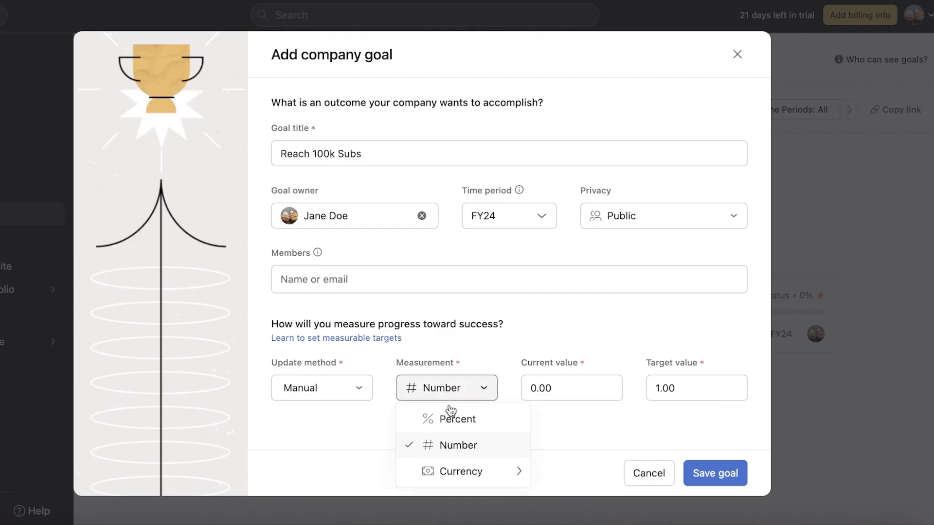
click(464, 446)
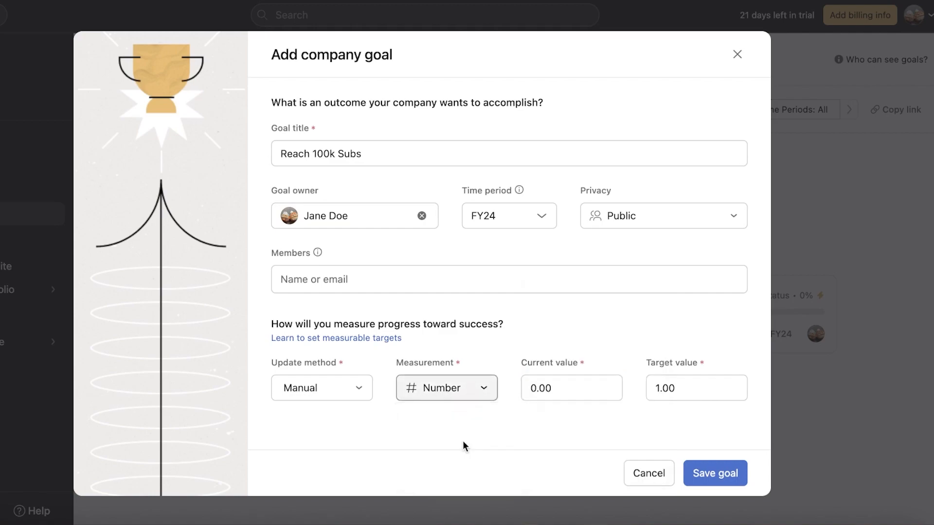
Step: Try to enter 50k as the goal's current value and 100k as its target value
click(554, 385)
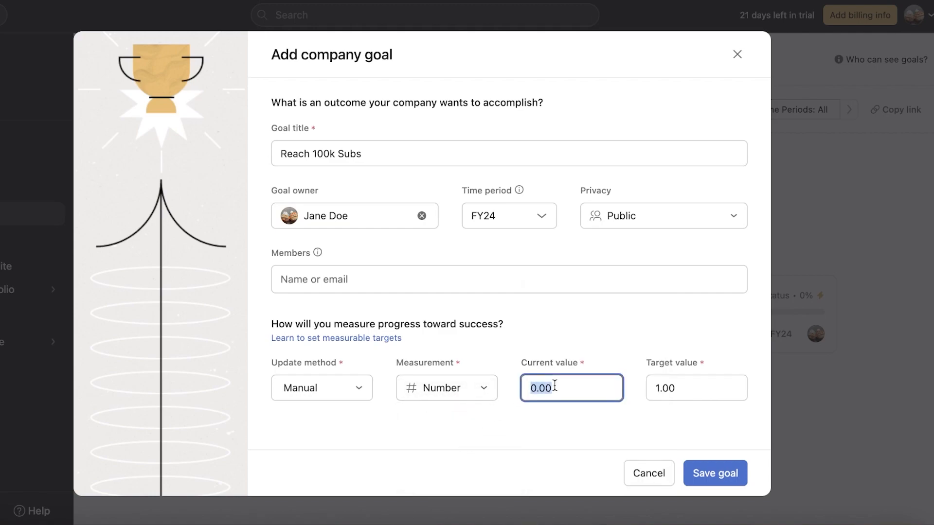
text(50k)
click(713, 379)
double_click(713, 379)
text(100k)
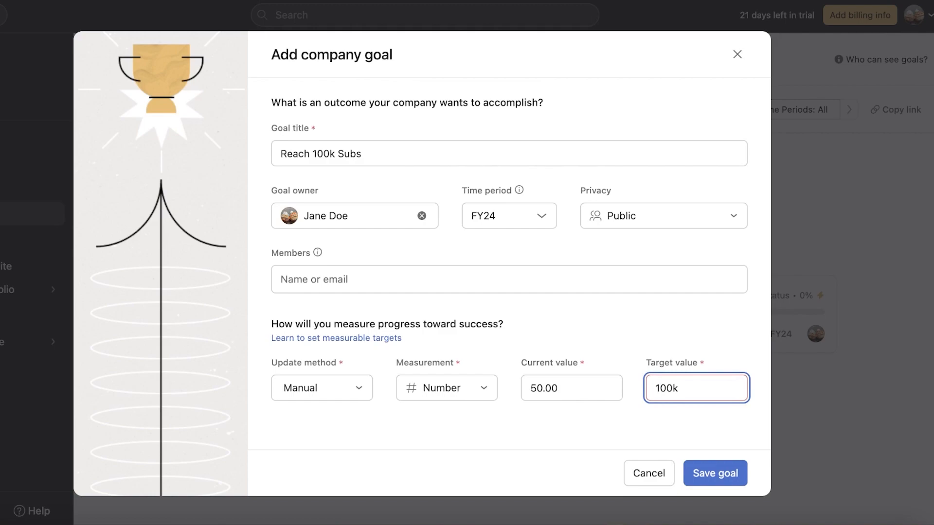
click(714, 428)
click(705, 398)
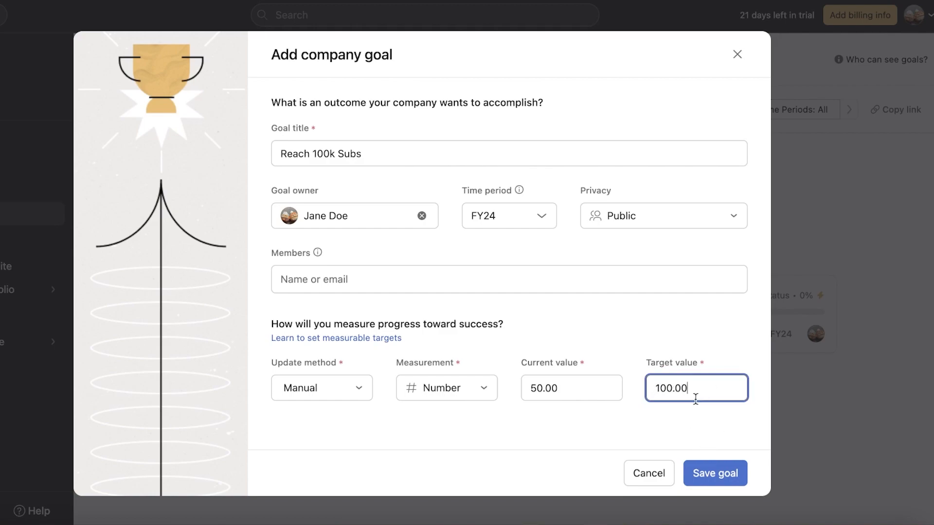
Step: Set the goal's current value to 50,000 and target value to 100,000, and save the goal
click(610, 388)
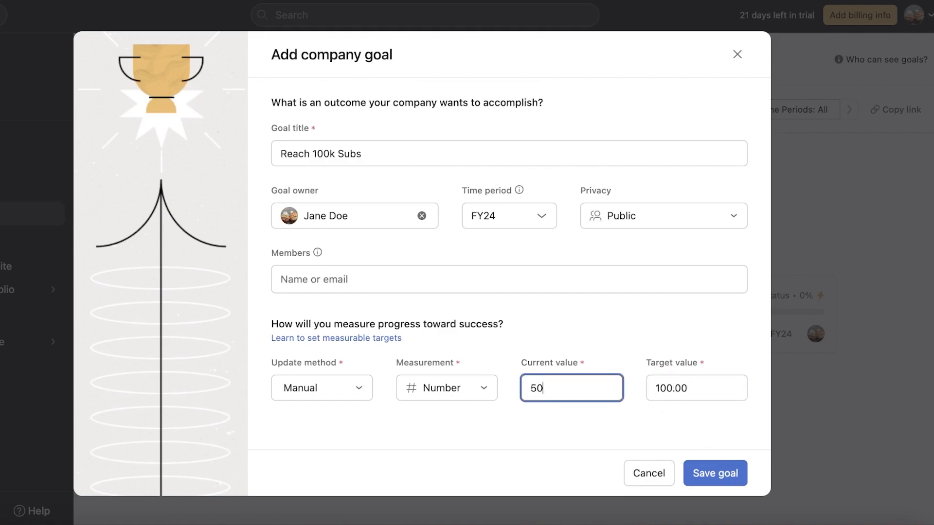
click(700, 389)
click(598, 377)
click(730, 377)
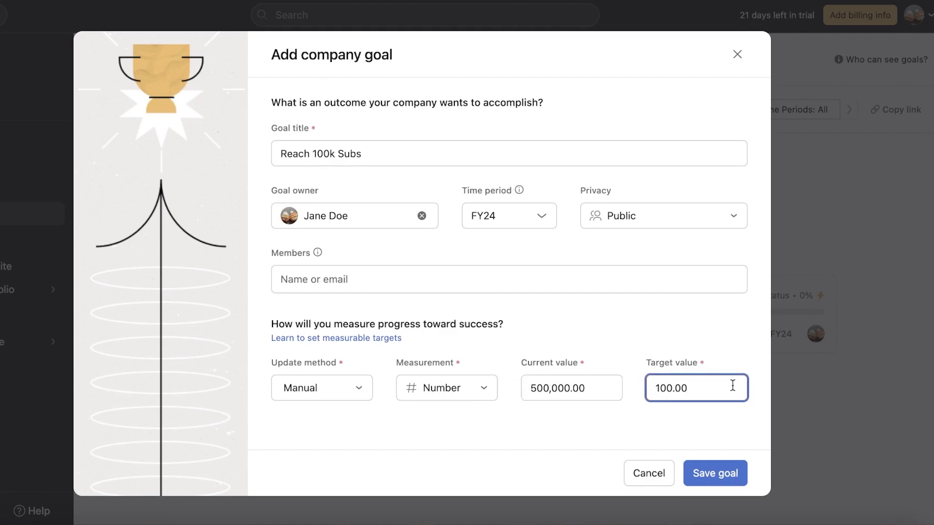
click(687, 319)
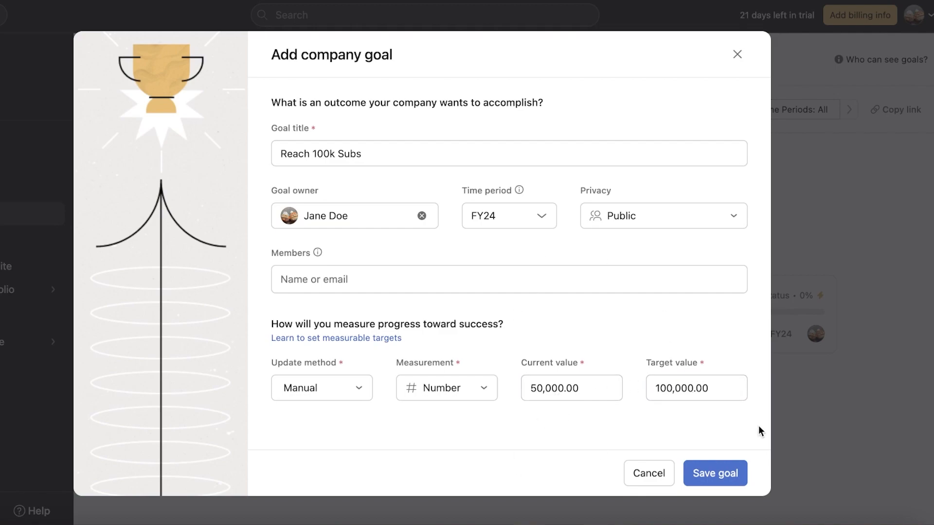
click(736, 474)
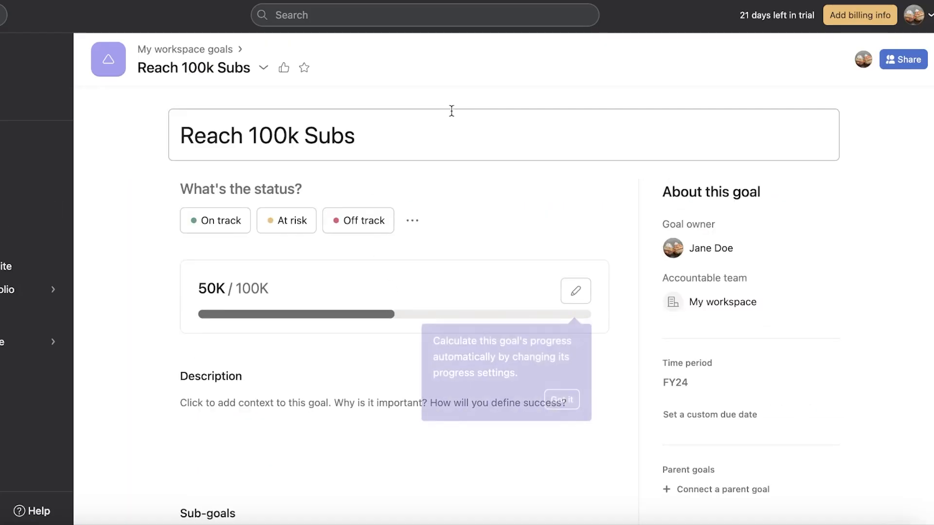
Step: Examine the saved goal's page, including its progress, description and sub-goals sections
scroll(461, 97, down, 3)
scroll(458, 150, up, 3)
scroll(383, 361, down, 1)
scroll(383, 360, down, 3)
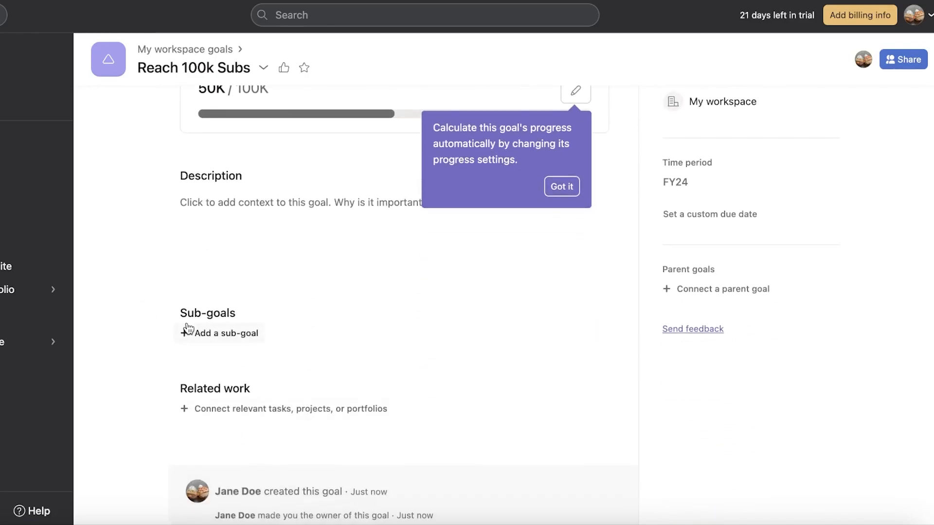
click(212, 214)
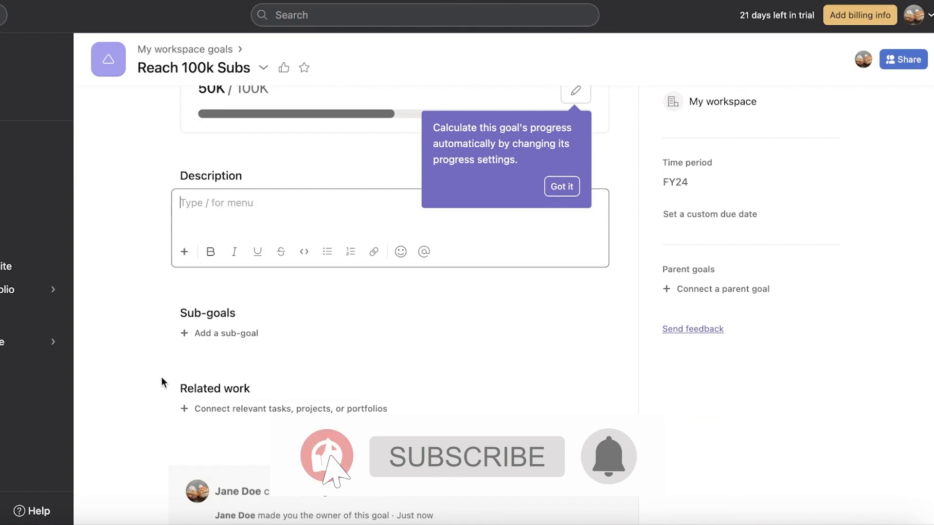
click(190, 337)
click(149, 354)
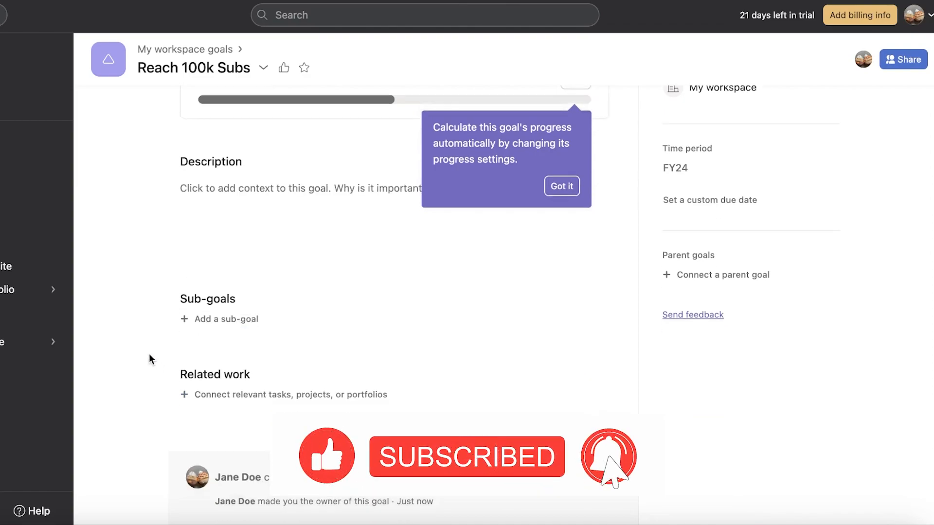
Step: View which projects and portfolios can be connected to the goal as related work, without adding any
scroll(170, 340, down, 2)
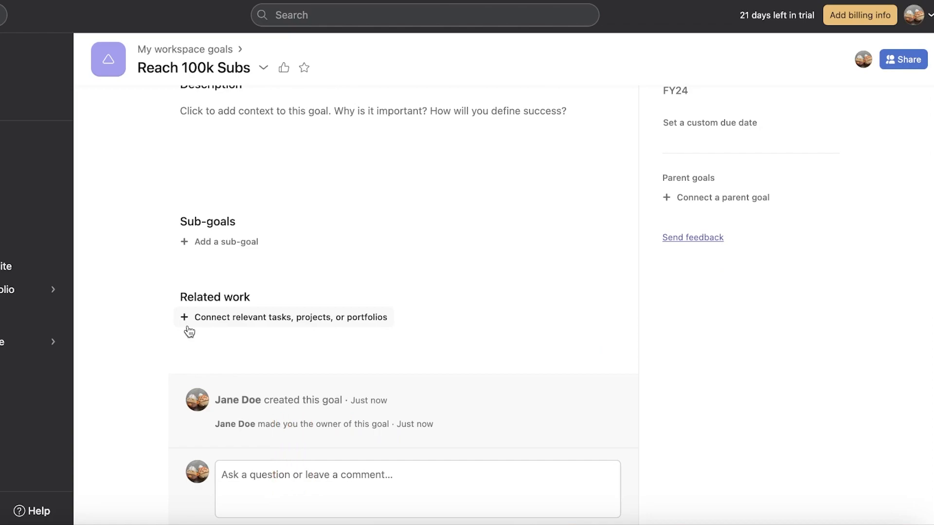
click(189, 330)
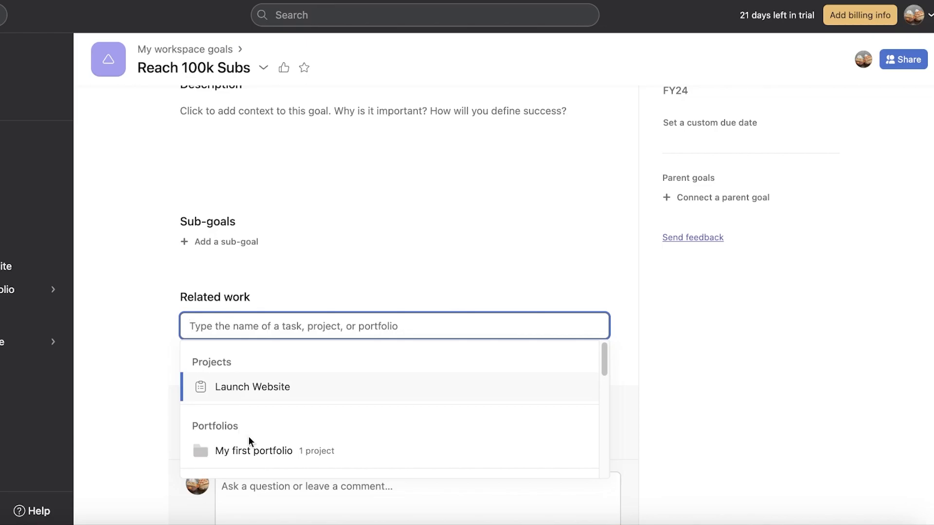
click(379, 229)
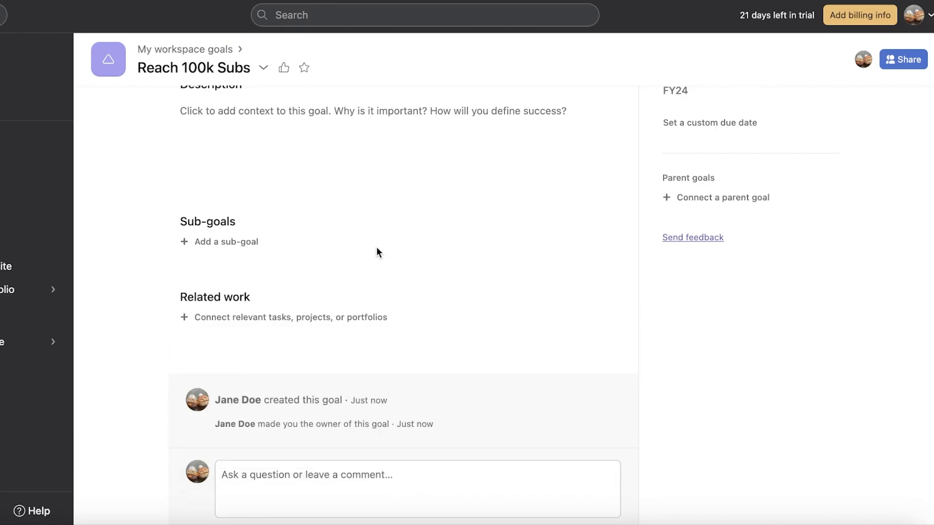
Step: Review the goal's status options, progress and accountable team
scroll(376, 247, up, 6)
click(412, 220)
click(459, 176)
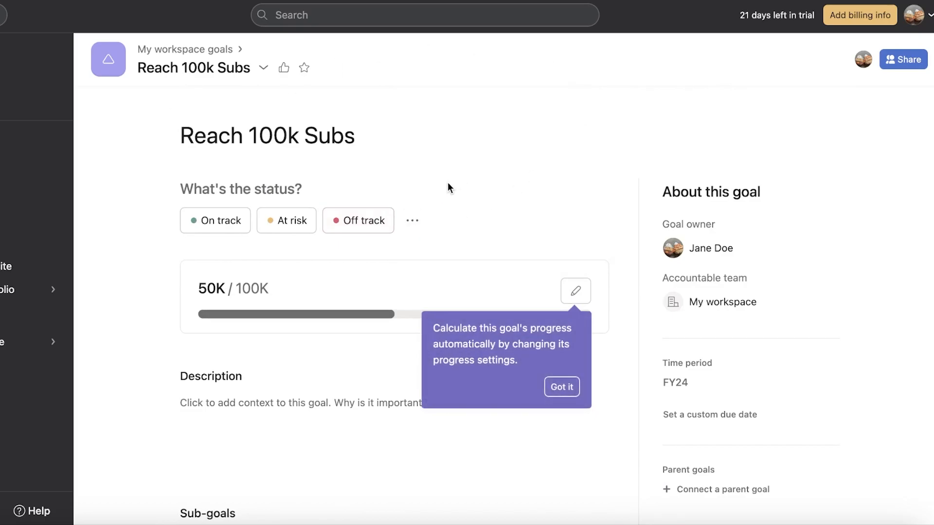
scroll(450, 191, down, 3)
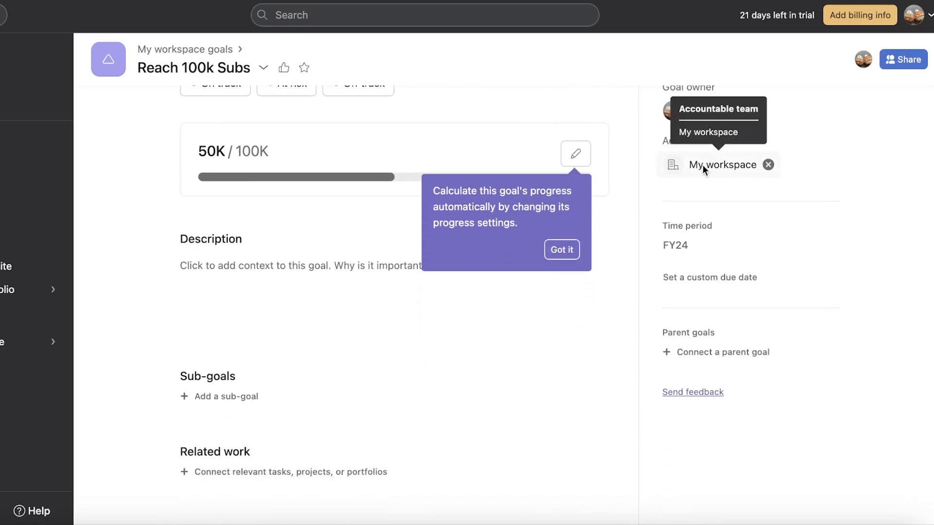
scroll(841, 202, up, 3)
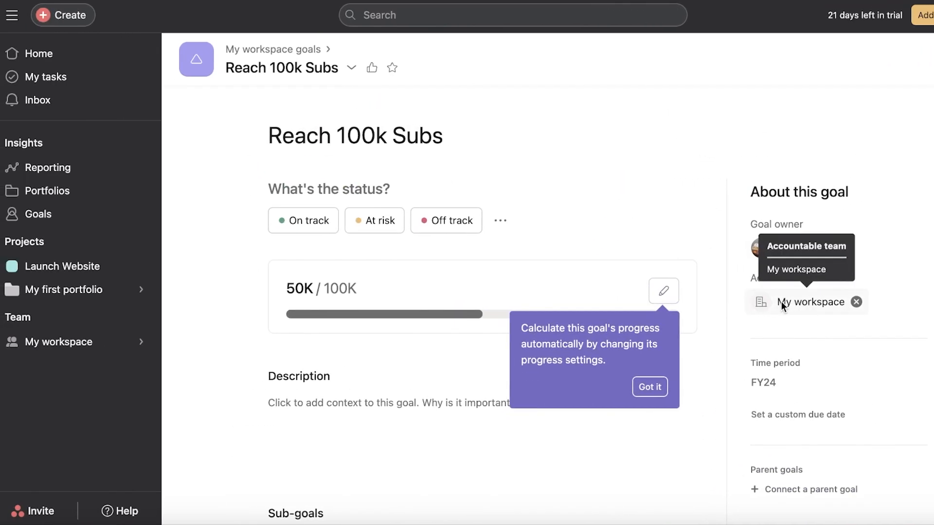
scroll(401, 360, down, 1)
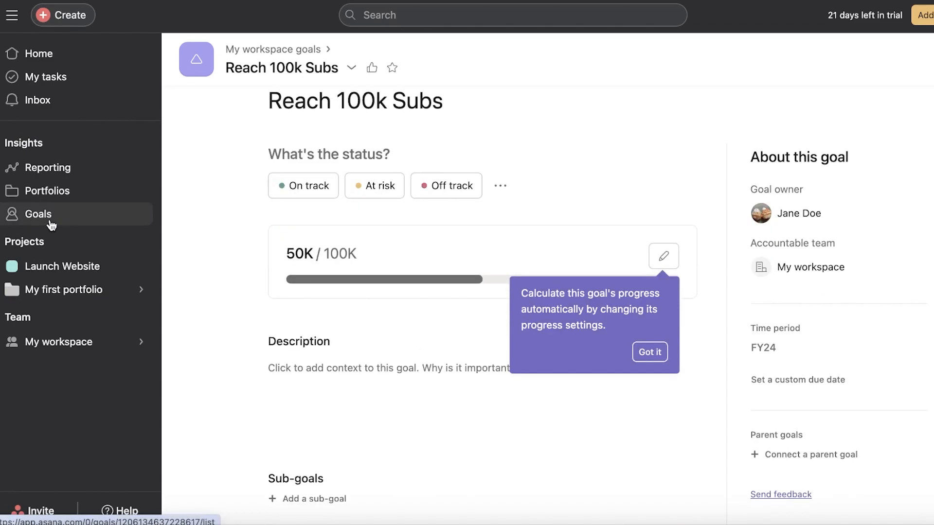
Step: Open the board of the Launch Website project
click(35, 243)
click(45, 241)
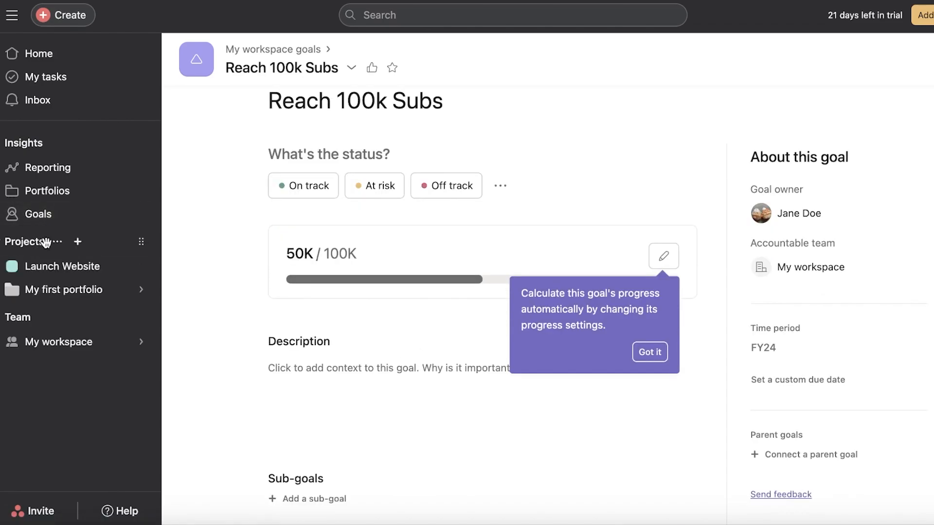
click(45, 264)
click(34, 243)
click(98, 241)
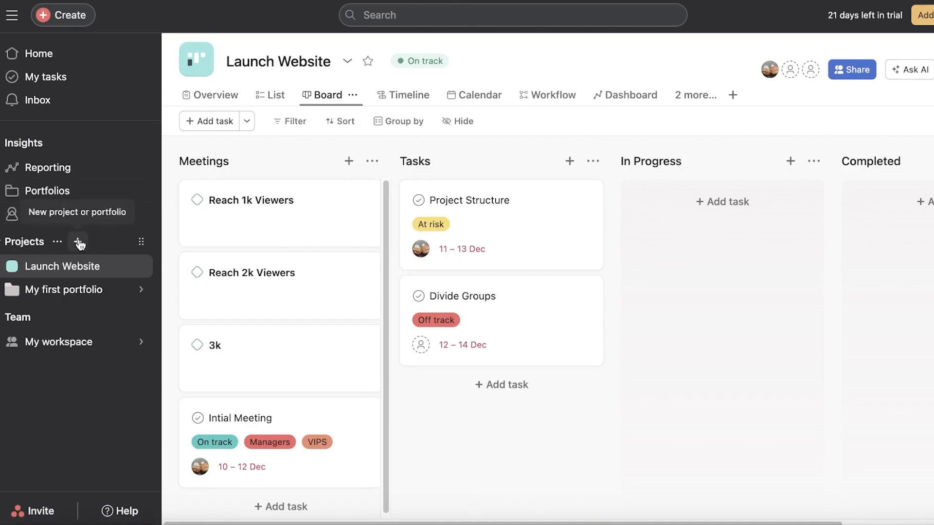
Step: Start a new project from a template and browse the template library's categories
click(79, 241)
click(108, 269)
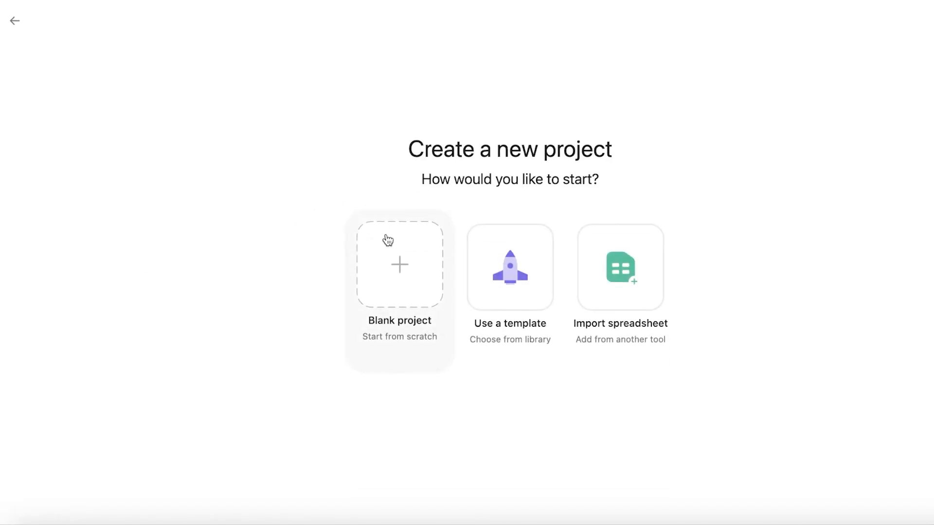
click(486, 238)
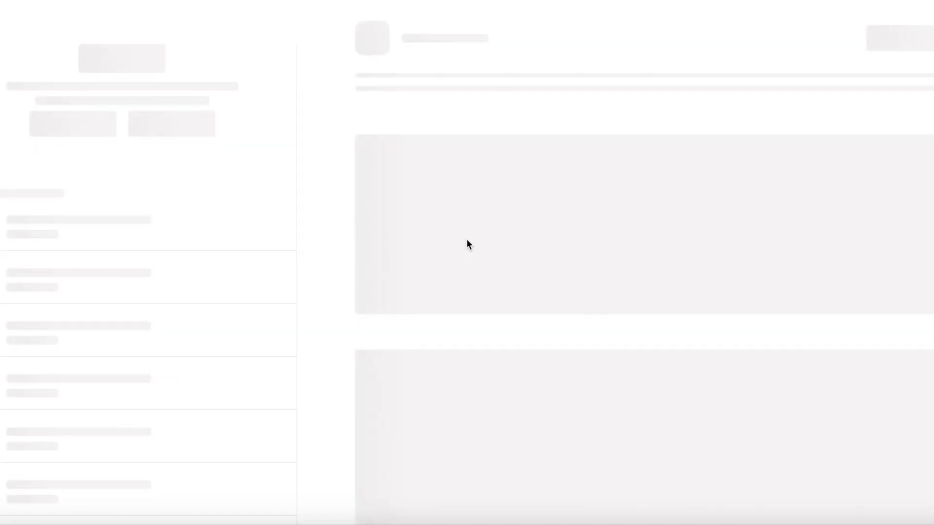
scroll(74, 373, down, 8)
scroll(74, 373, down, 7)
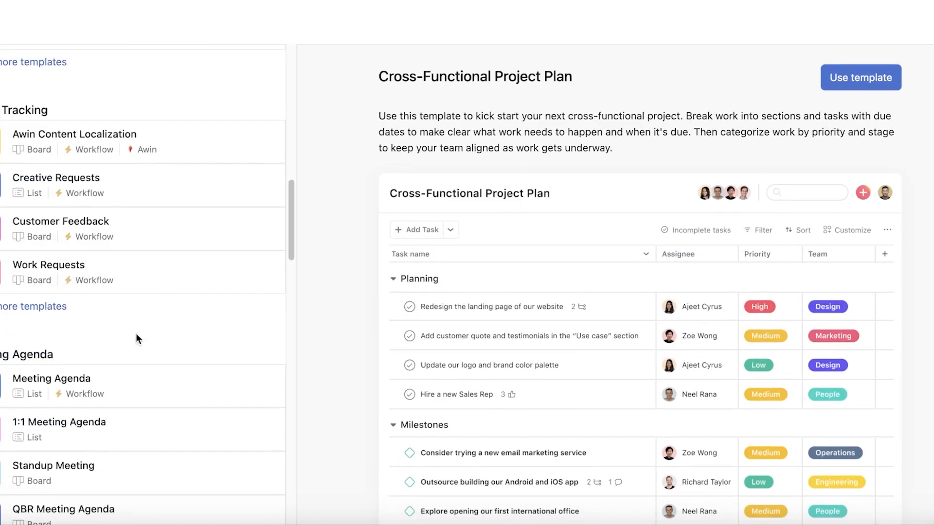
scroll(892, 169, down, 6)
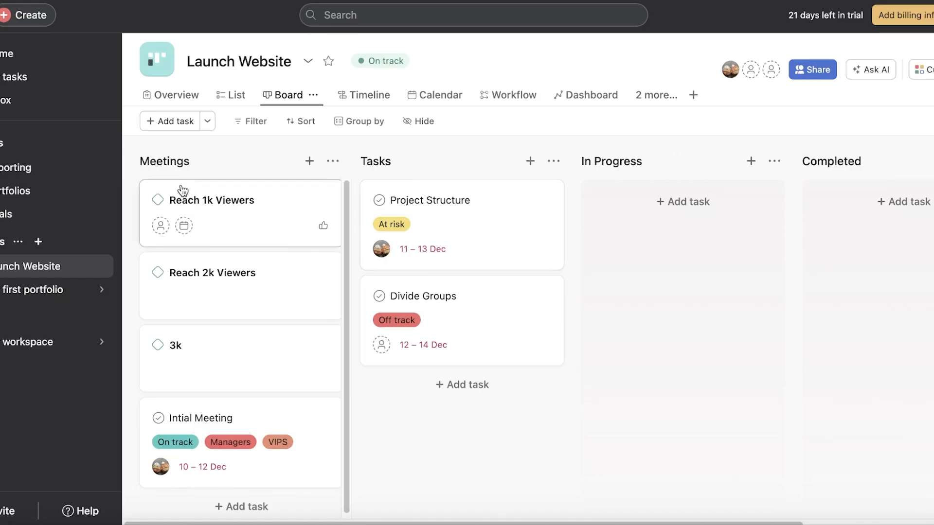
Step: Start a blank new project and name it "Youtube Channel Management"
click(38, 242)
click(40, 266)
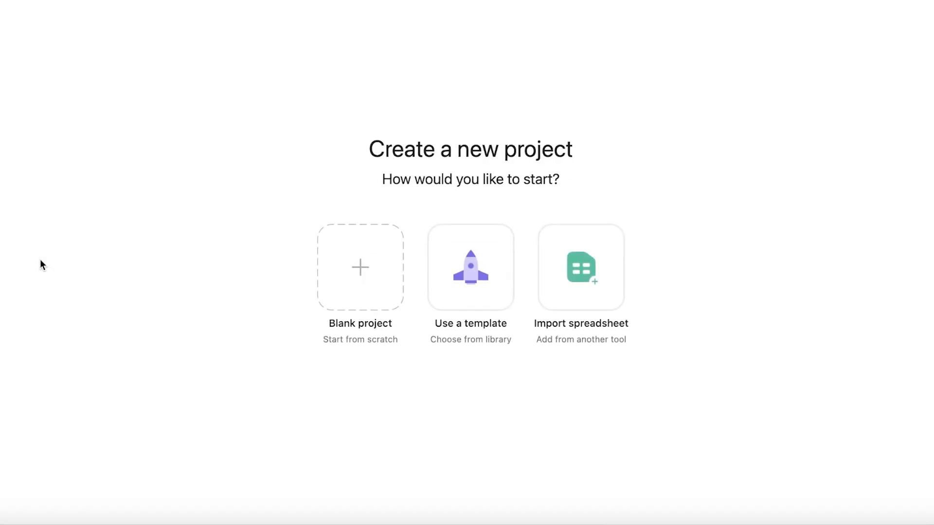
click(346, 266)
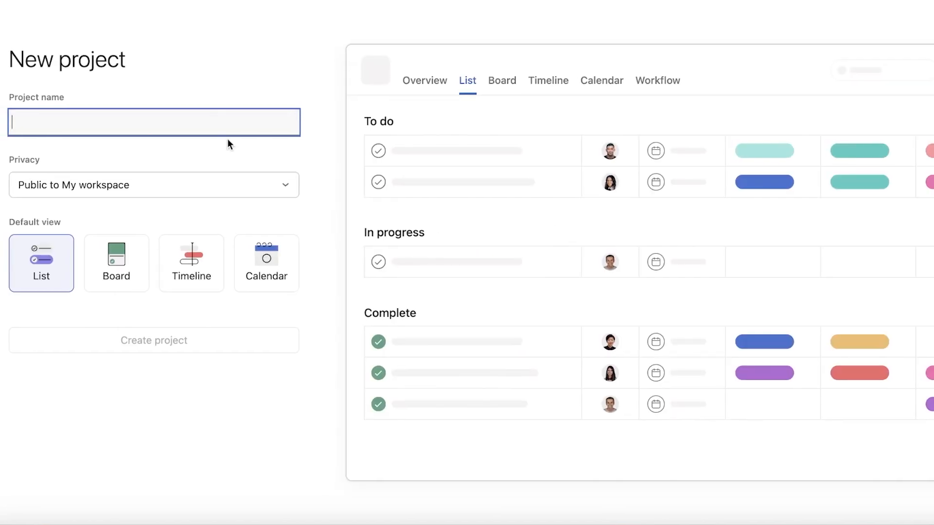
click(211, 116)
text(A)
key(BackSpace)
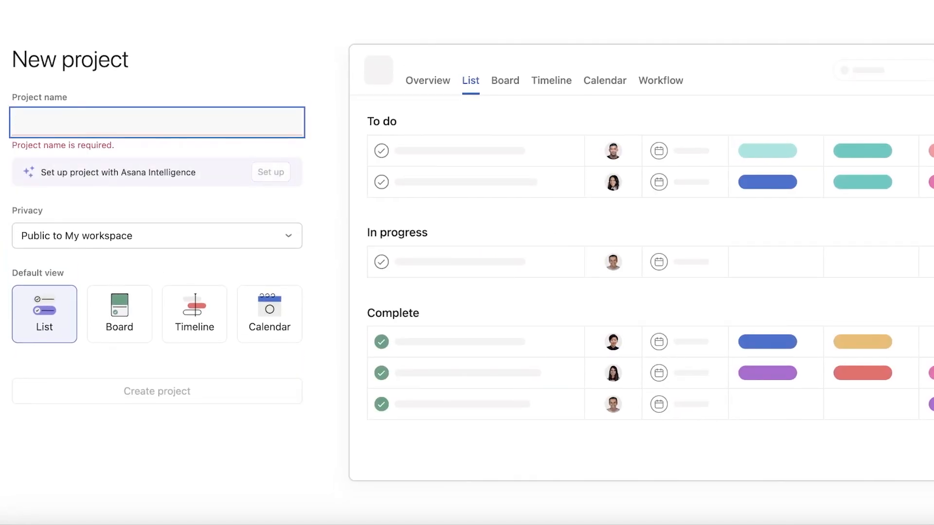
text(You)
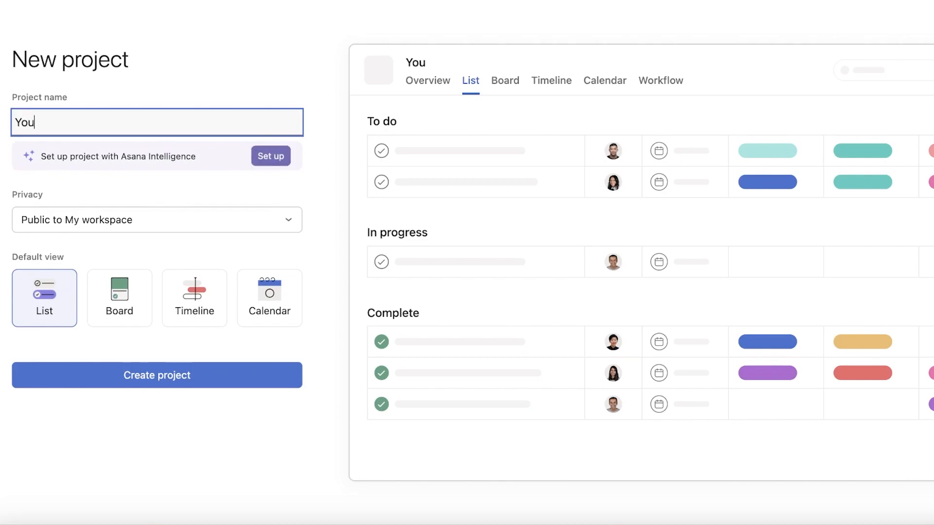
text(tube Channel Management)
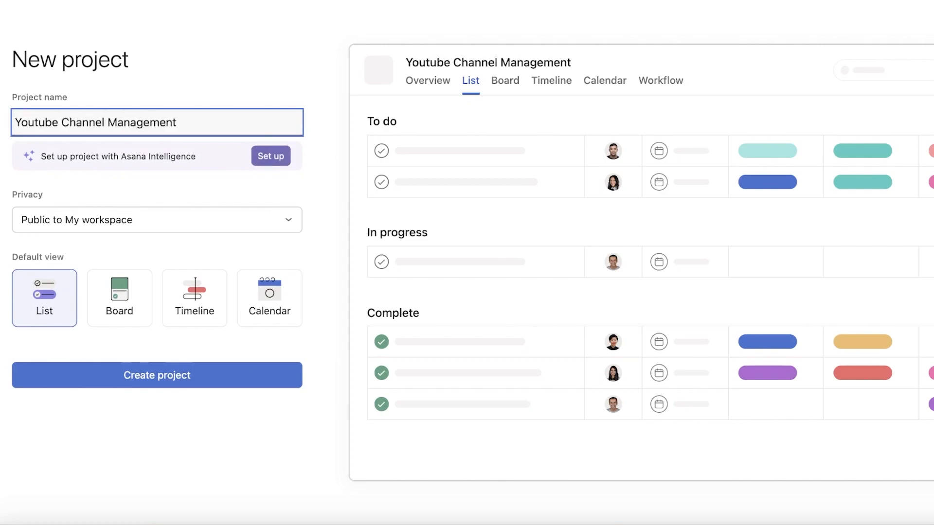
Step: Keep the project public to the workspace, make Board its default view, and create the project
click(183, 196)
click(173, 219)
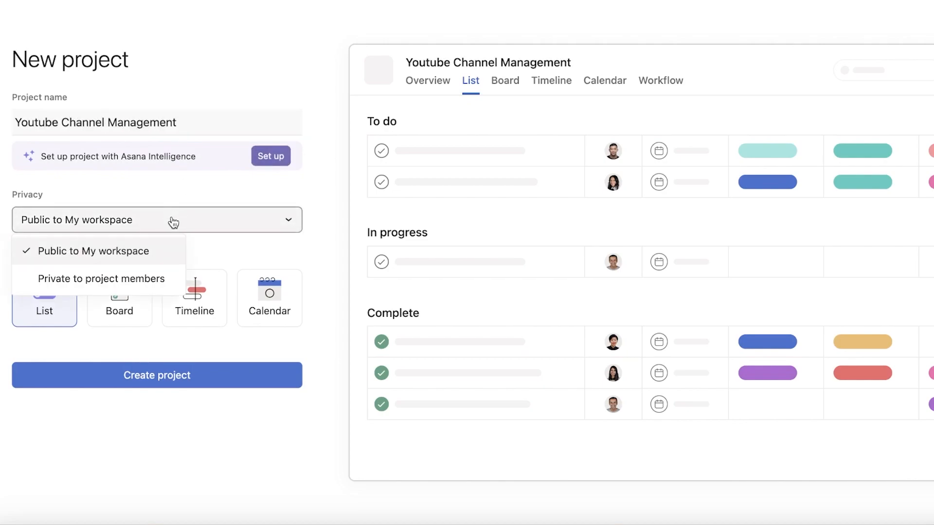
click(250, 197)
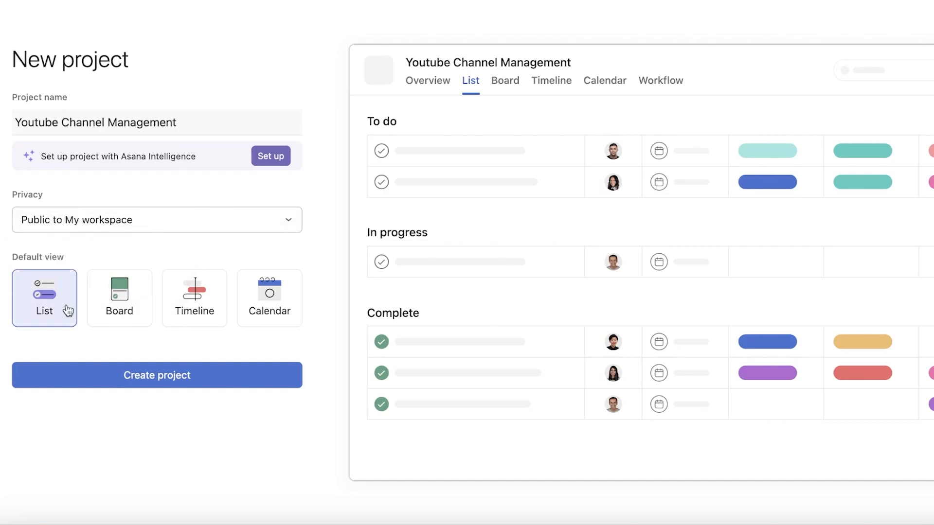
click(124, 307)
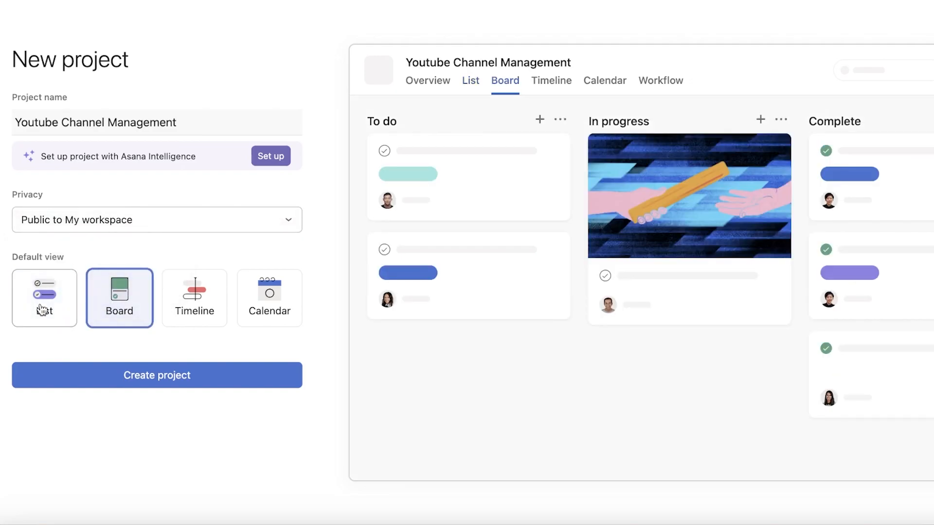
click(44, 310)
click(117, 306)
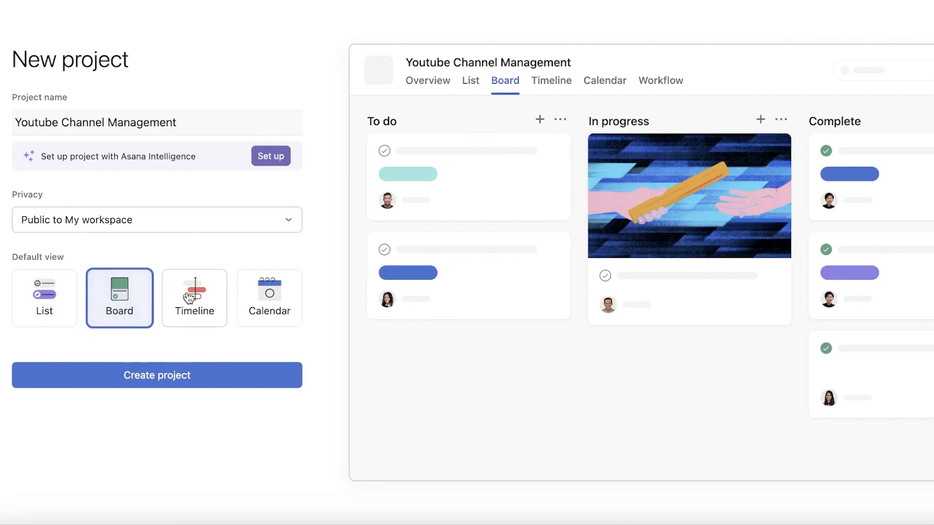
click(136, 385)
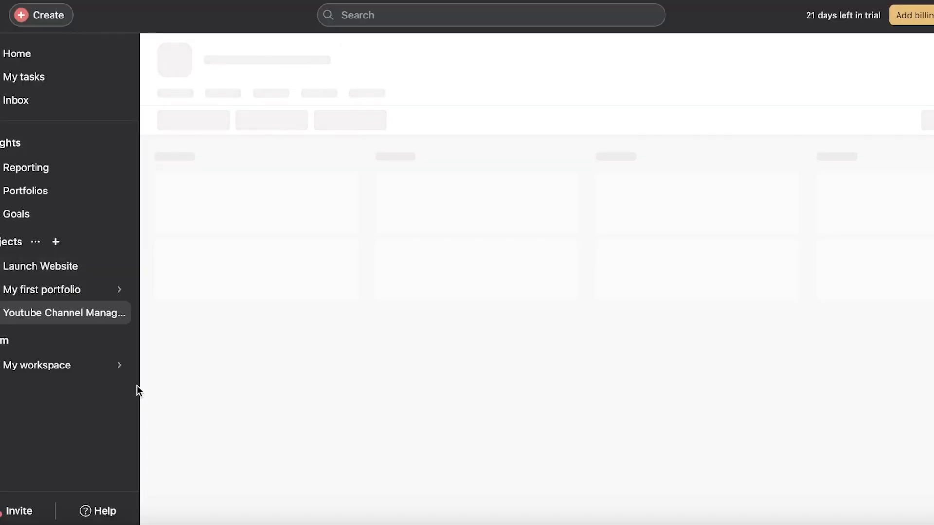
Step: Open the "Reach 100k Subs" goal and connect the Youtube Channel Management project as related work
click(19, 214)
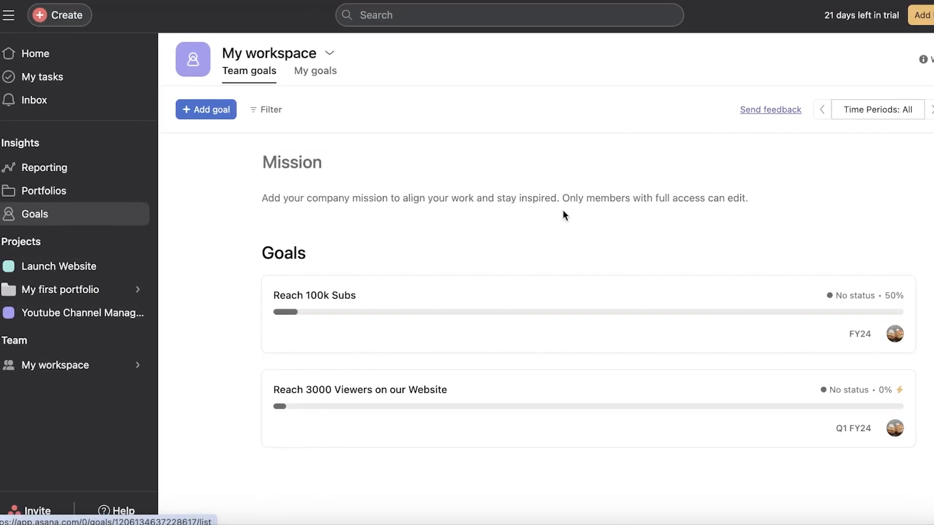
click(389, 323)
scroll(479, 316, down, 4)
scroll(447, 217, up, 1)
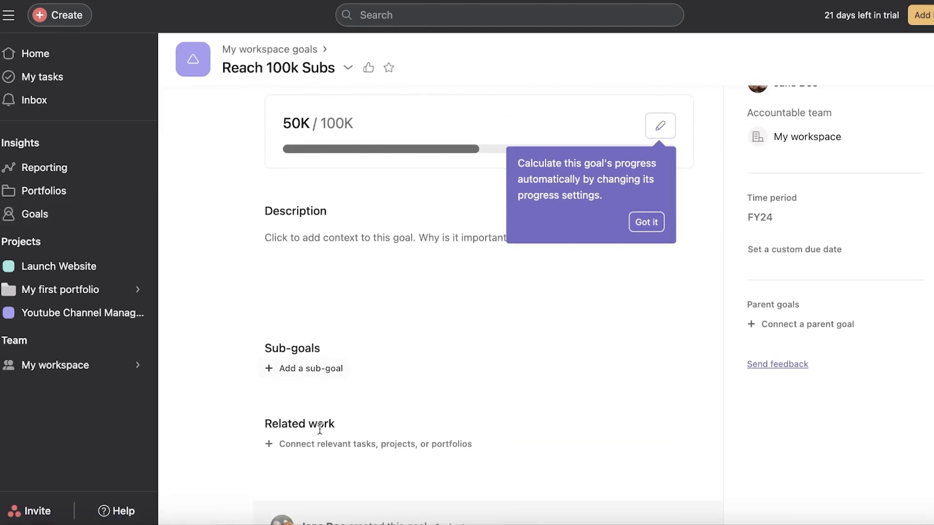
click(325, 441)
click(329, 349)
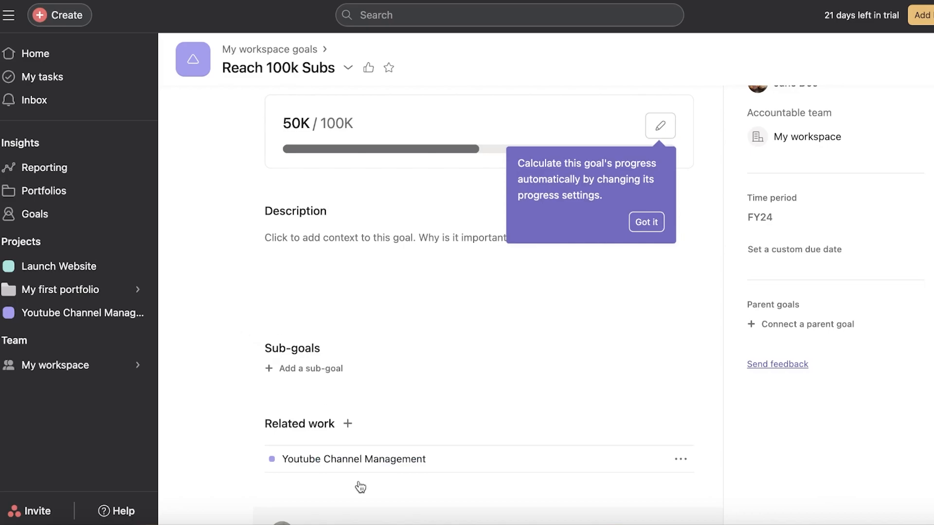
Step: View the workspace overview and open the Youtube Channel Management project's board
click(19, 366)
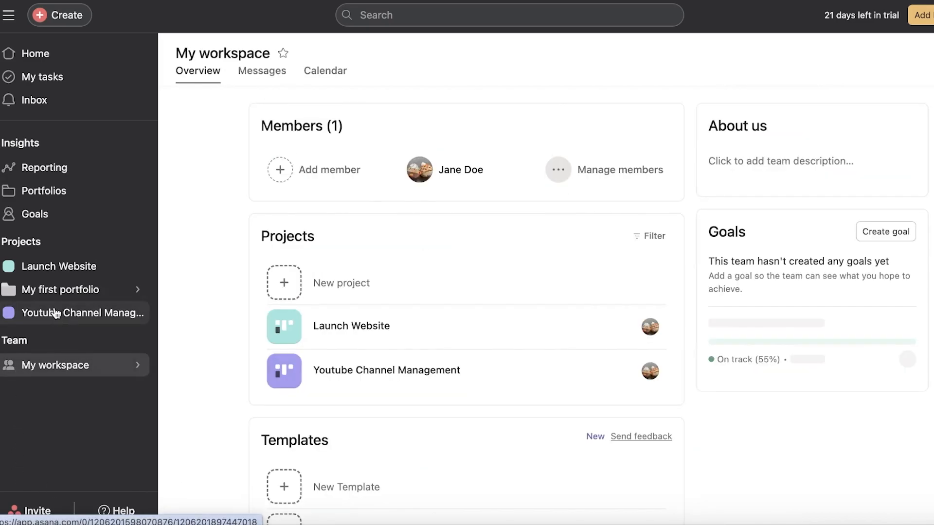
click(58, 310)
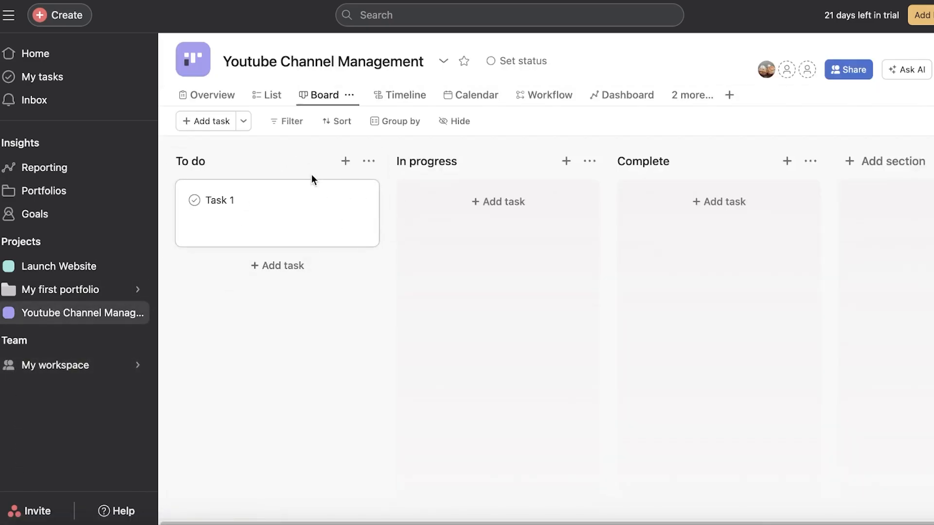
click(238, 190)
click(246, 159)
double_click(247, 159)
click(253, 160)
click(303, 100)
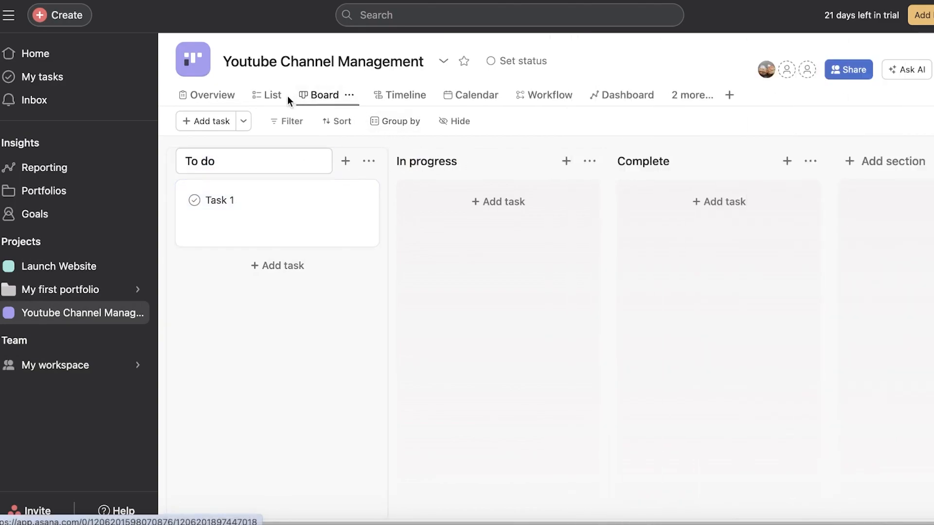
Step: Review the project's overview, including its description, roles, connected goals and portfolios, key resources and milestones
click(197, 100)
click(369, 195)
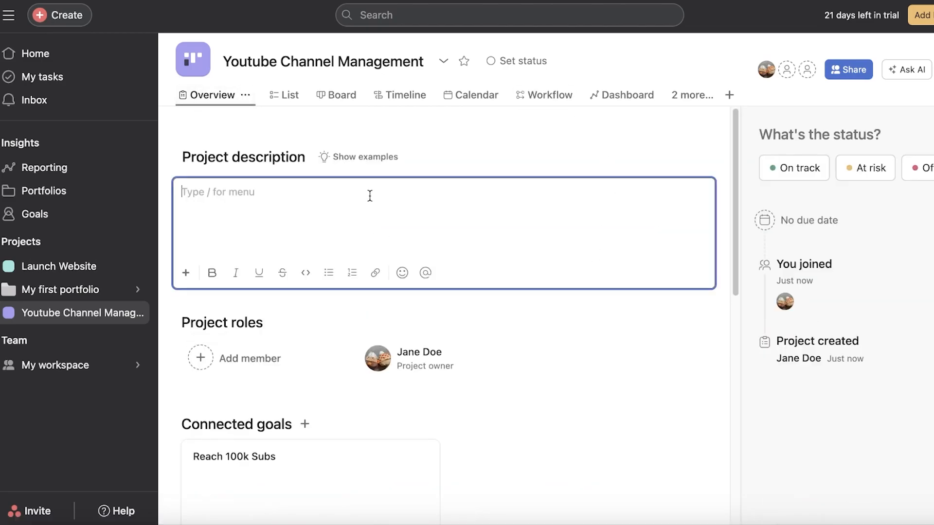
scroll(243, 342, down, 8)
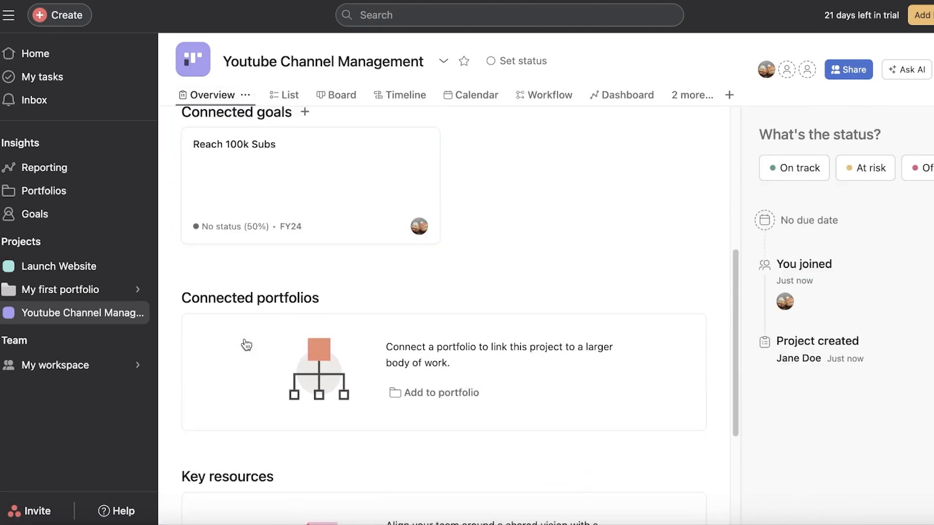
scroll(503, 240, down, 3)
scroll(486, 253, up, 10)
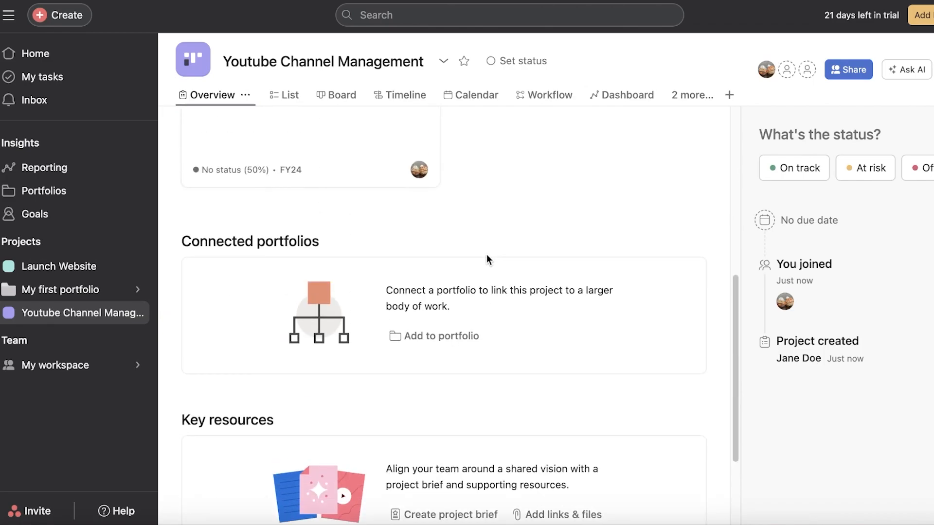
scroll(462, 235, down, 7)
scroll(463, 271, down, 4)
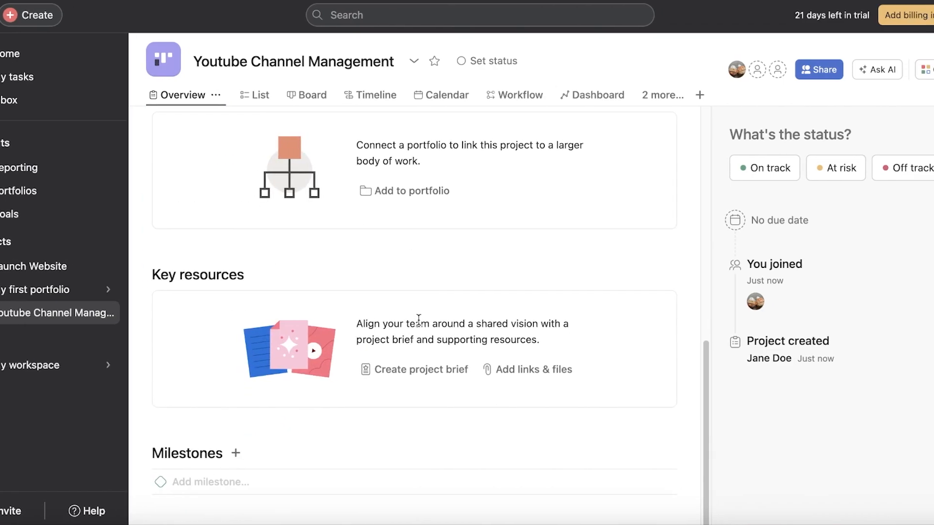
scroll(377, 305, up, 10)
Step: Check the project's List view and move the Board view ahead of it in the view order
click(195, 103)
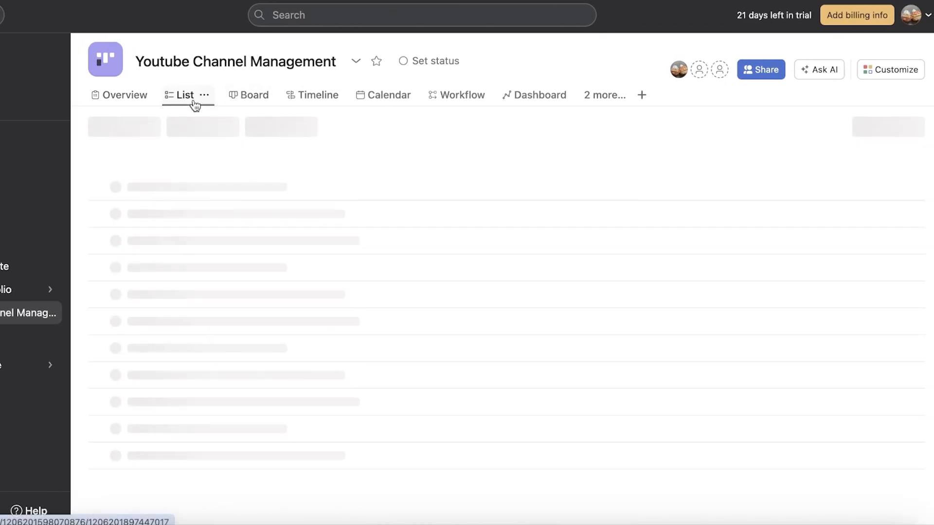
click(234, 103)
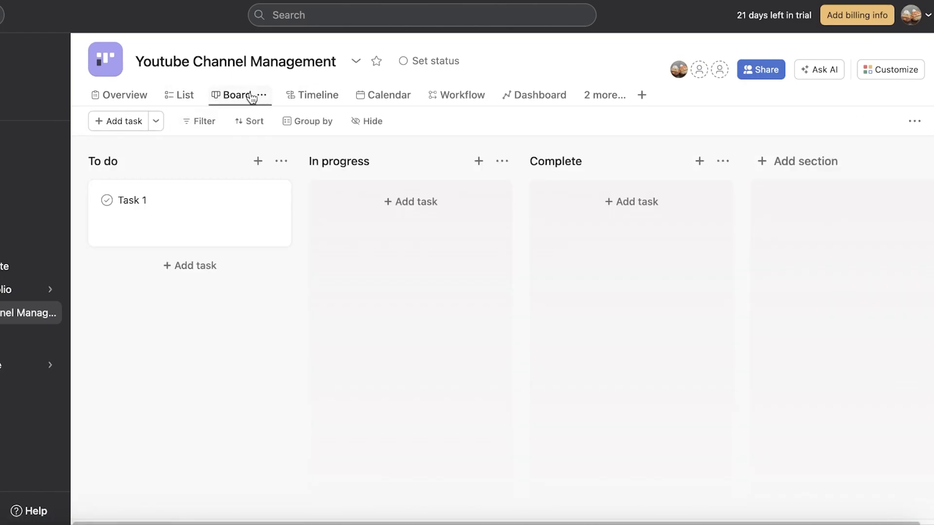
drag(235, 97, 177, 108)
Step: Rename the "To do" section as "Approved Ideas"
click(168, 162)
triple_click(127, 161)
text(A)
key(BackSpace)
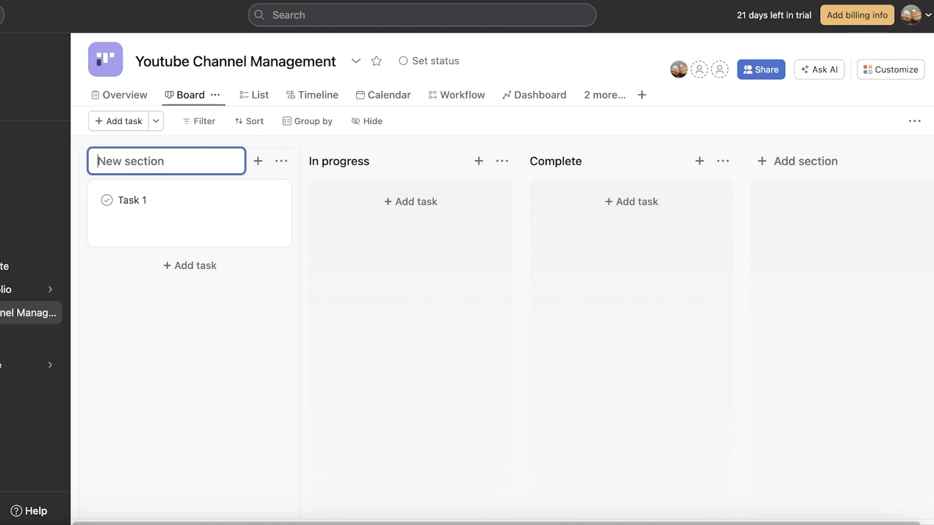
text(Ap)
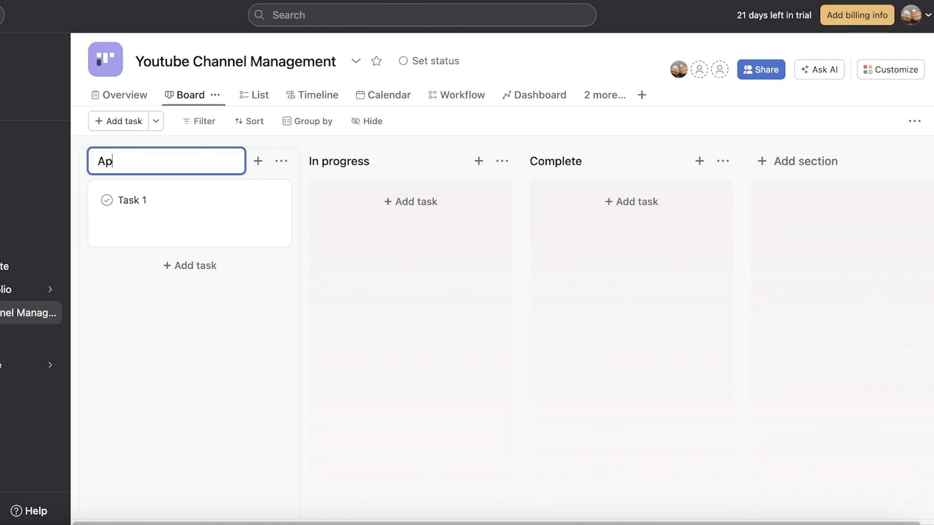
text(proved Ideas)
key(Tab)
Step: Rename the "In progress" section as "Upcoming Content"
text(Upcom)
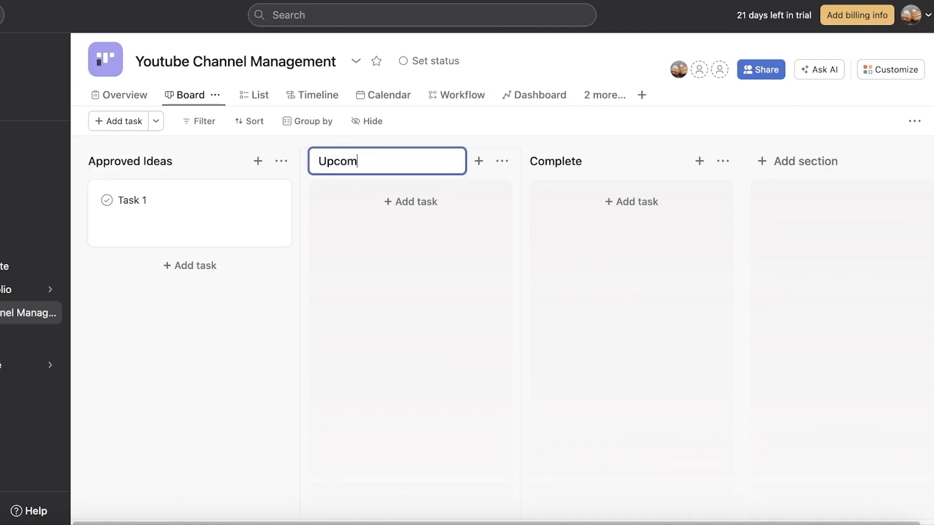
text(ing Content)
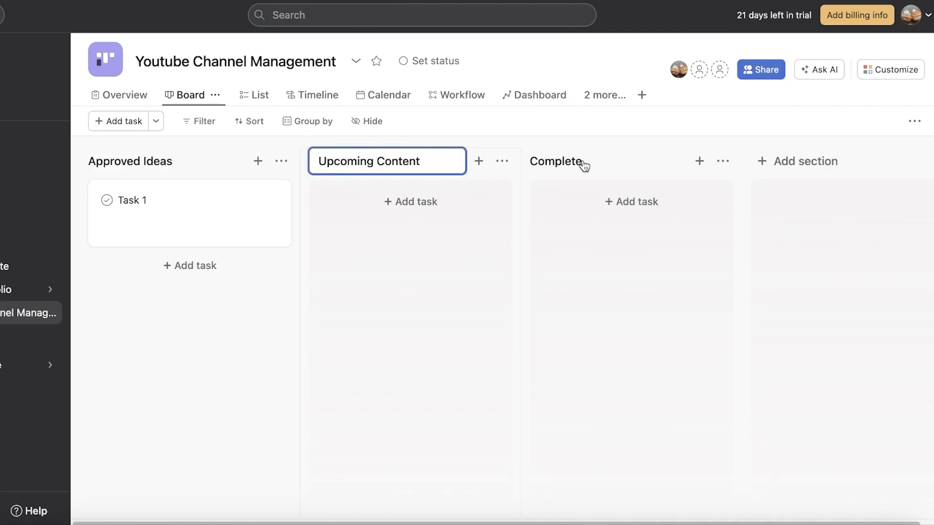
click(594, 161)
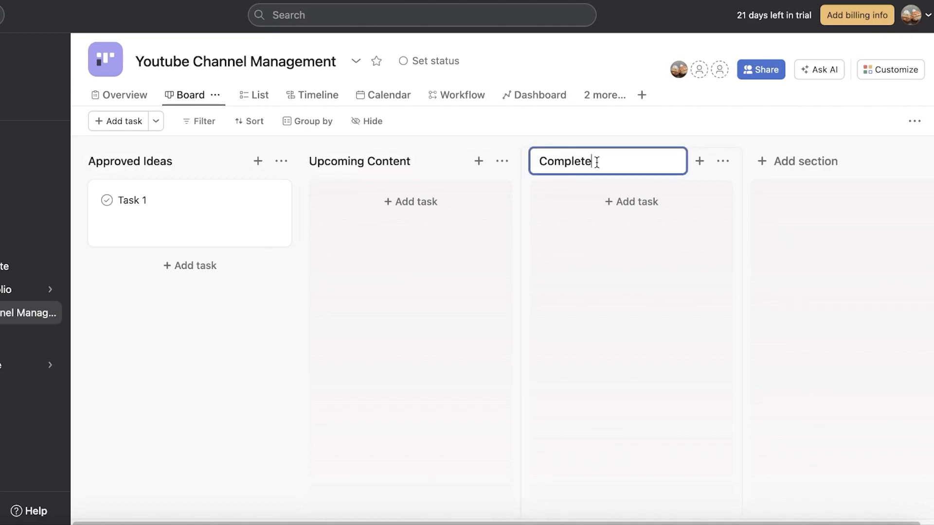
Step: Change the name of the "Upcoming Content" section to "Content in Progress"
click(335, 161)
double_click(340, 161)
key(BackSpace)
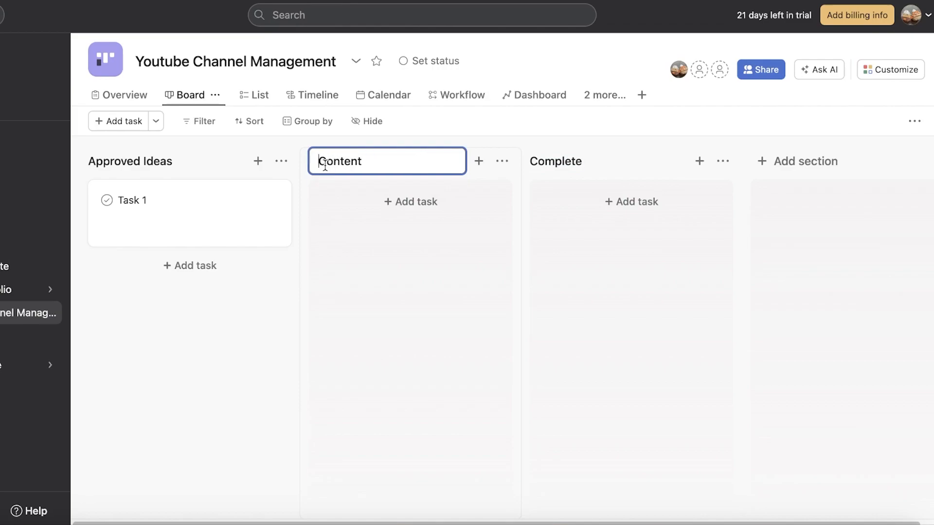
text(in the)
text(gress)
Step: Rename the "Complete" section as "Completed Content"
click(575, 163)
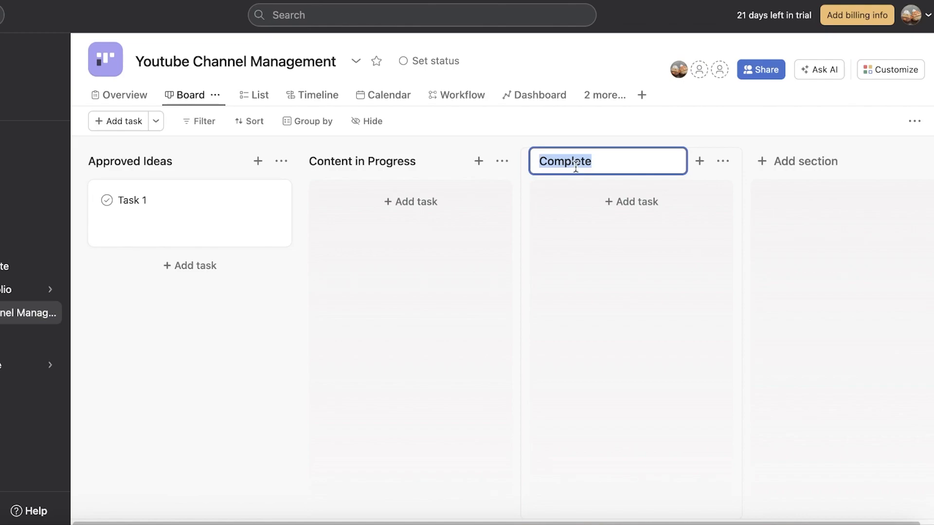
text(Completed C)
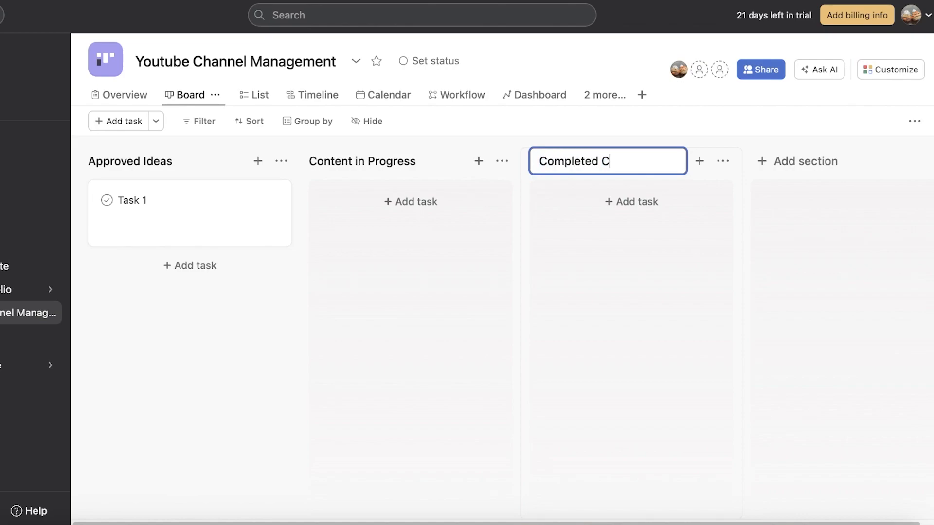
text(ontent)
key(Return)
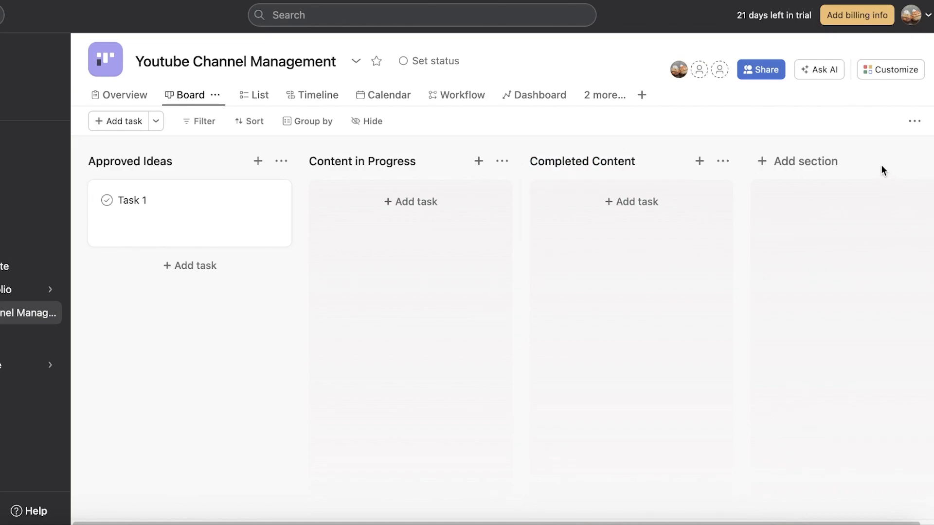
Step: Add a new section named "Uploaded Content" after the Completed Content section
click(817, 171)
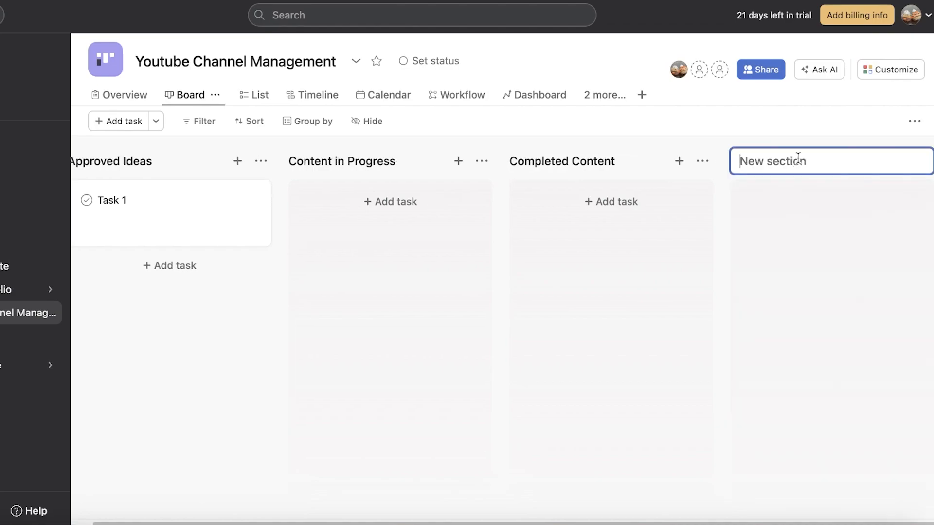
text(U)
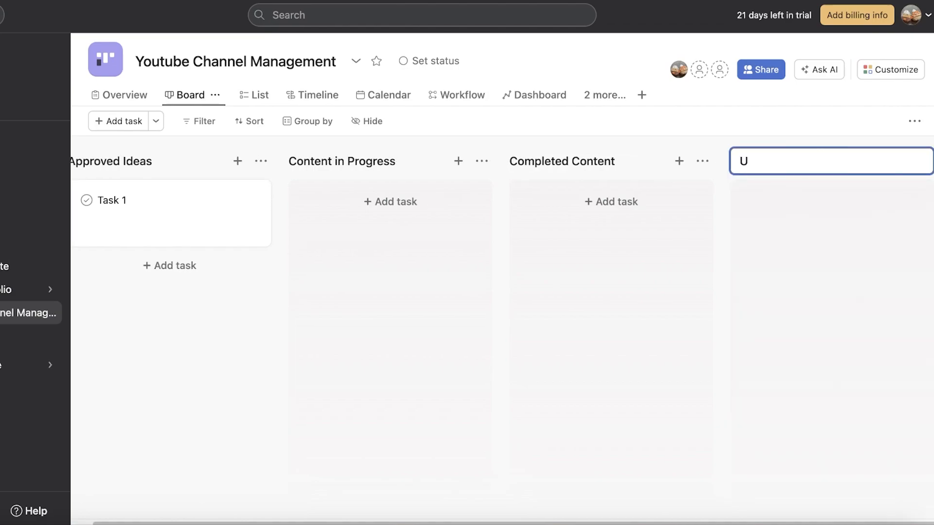
text(Ploaded Content)
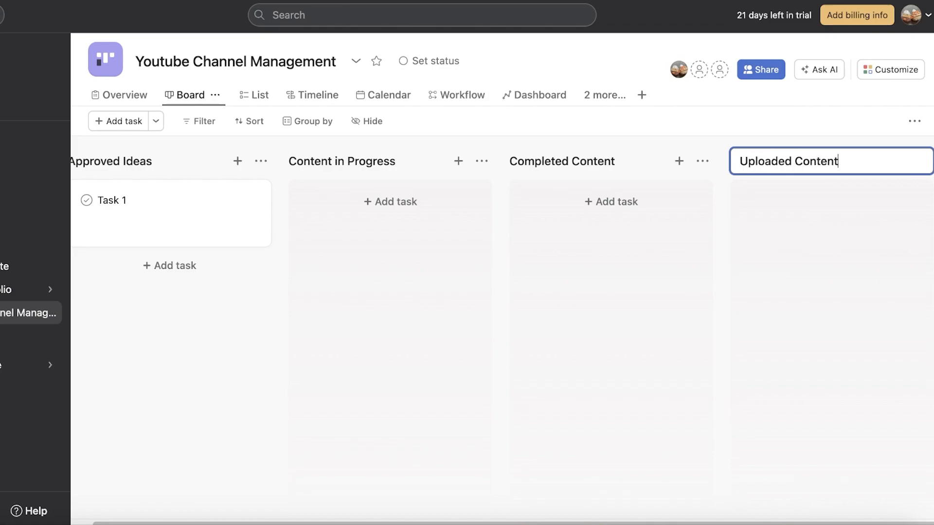
key(Return)
Step: Add a task named "giveaway" to the Content in Progress section
click(172, 203)
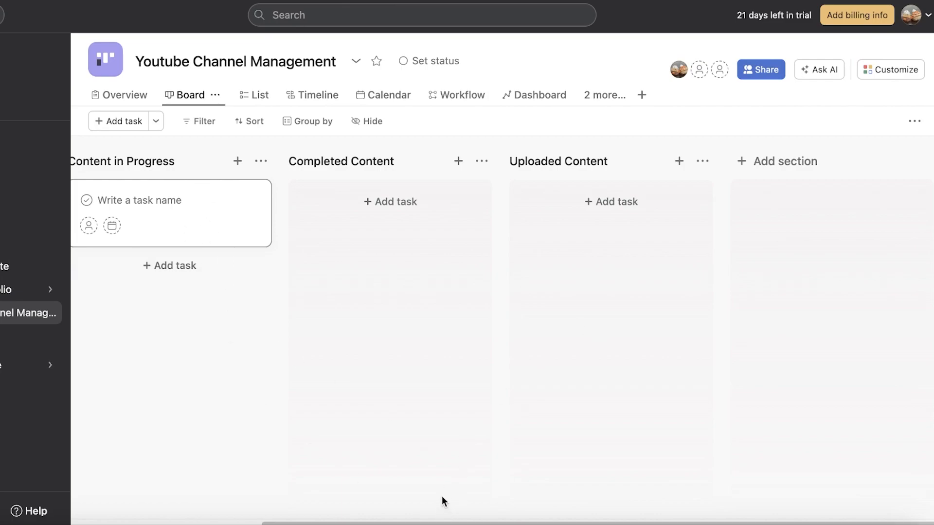
scroll(444, 502, left, 3)
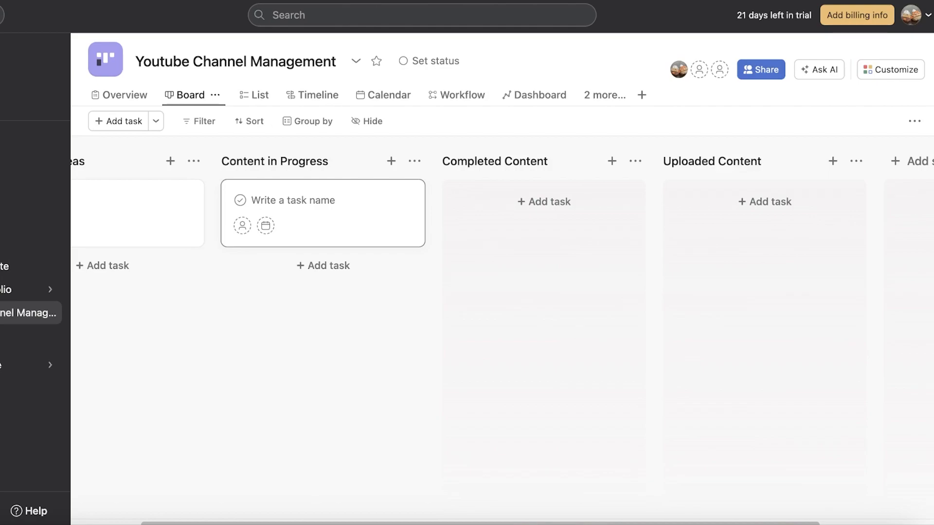
text(giveaway)
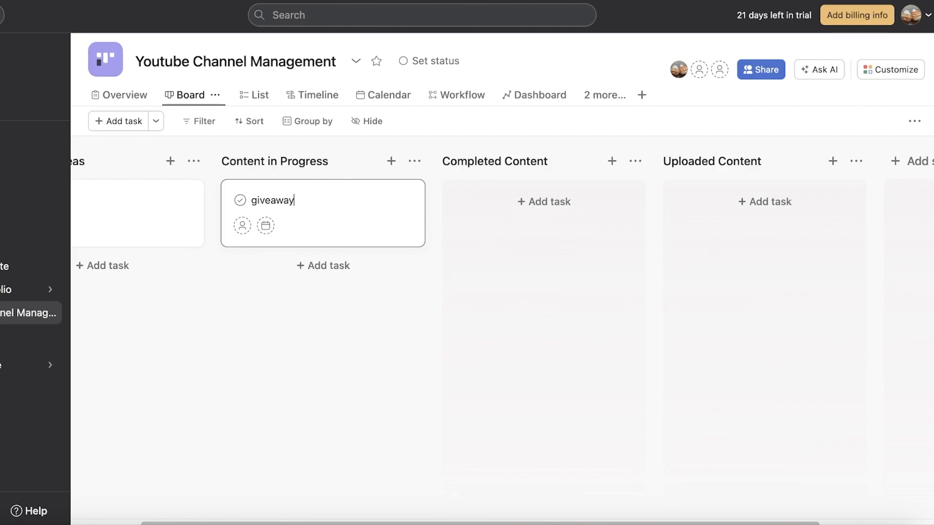
key(Return)
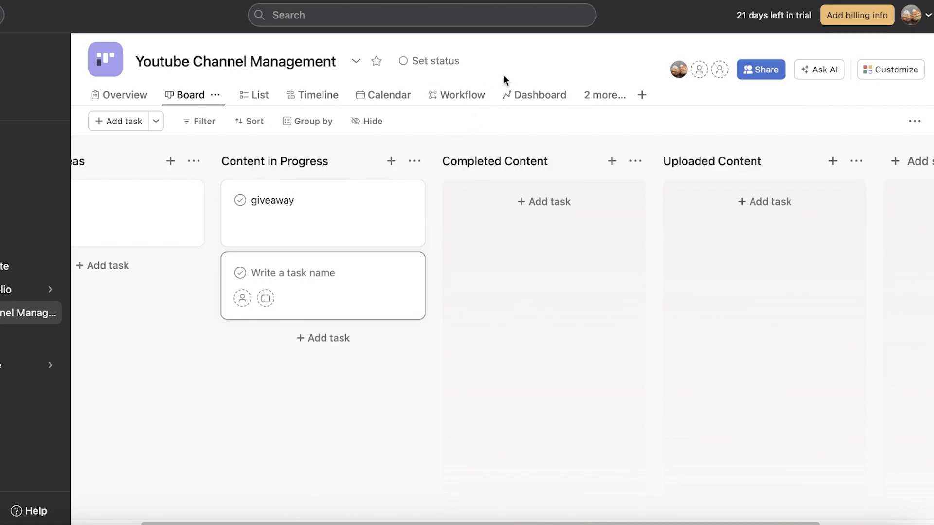
Step: Open the giveaway task's details and assign the task to the workspace member
click(329, 207)
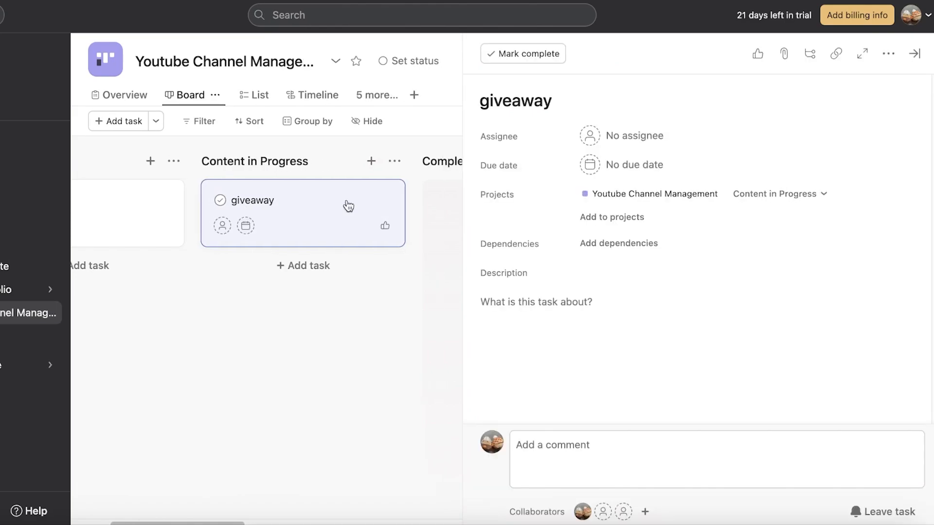
click(632, 136)
click(594, 168)
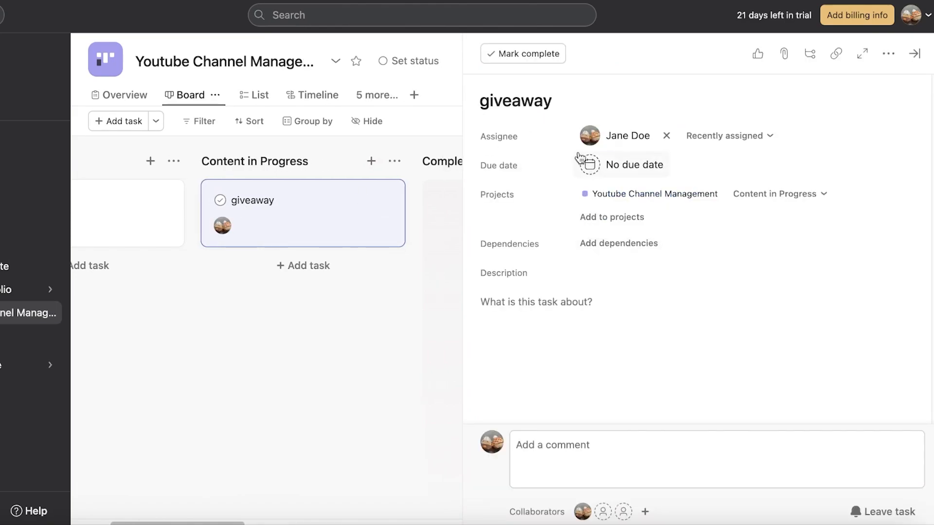
Step: Set the giveaway task's due date to 29 December 2023
click(603, 168)
click(700, 322)
click(701, 362)
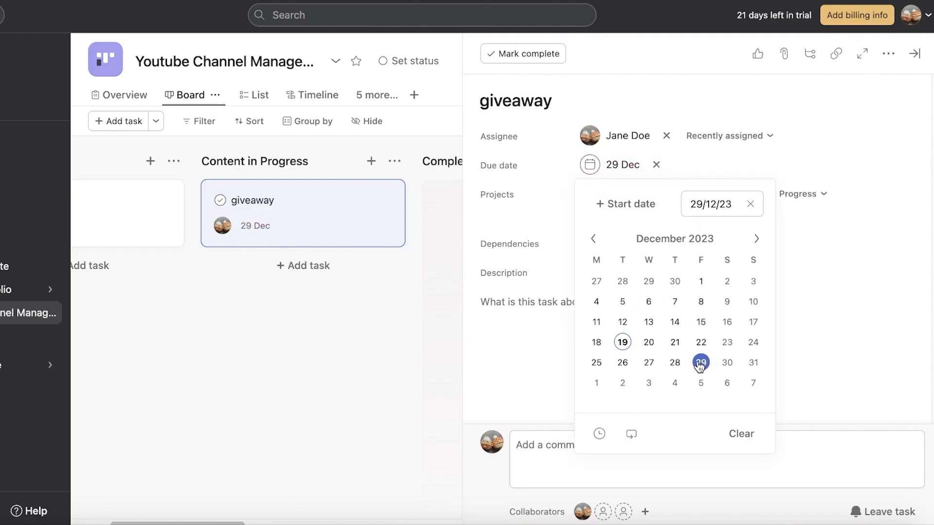
click(892, 268)
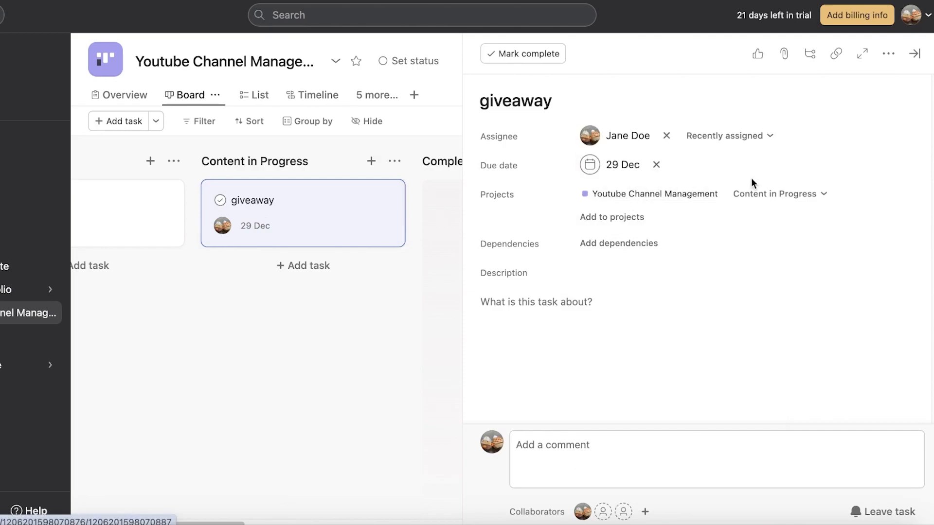
Step: Examine the giveaway task's section choices, the options for adding it to other projects, and its dependency settings
click(764, 196)
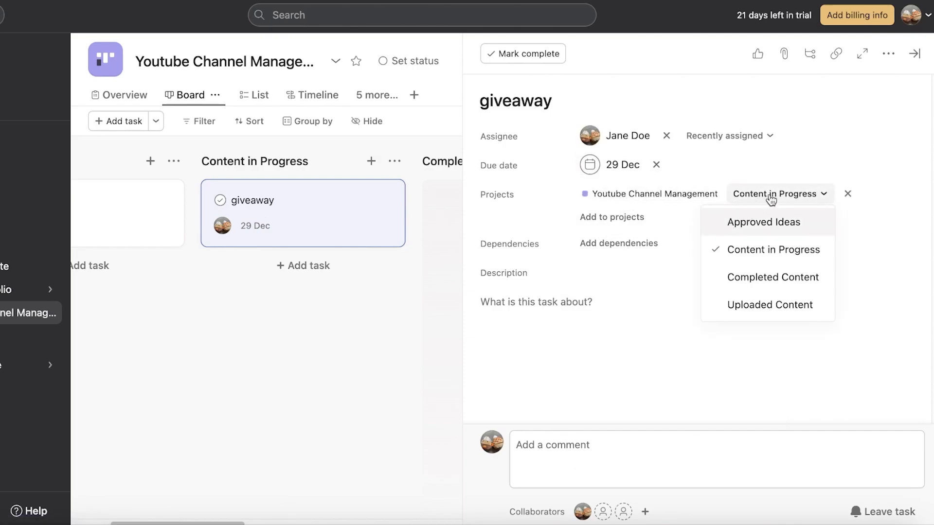
click(686, 257)
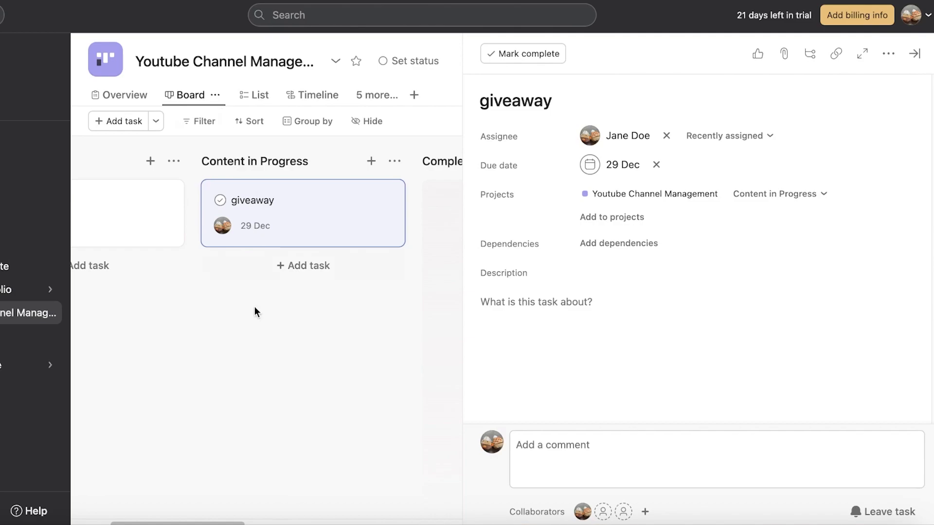
click(596, 221)
click(624, 270)
click(614, 243)
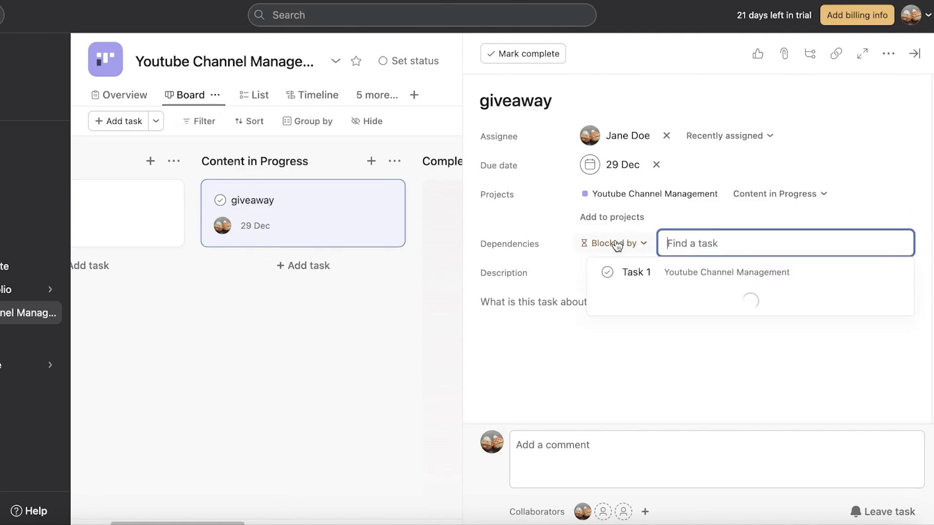
scroll(611, 243, down, 3)
scroll(611, 238, up, 3)
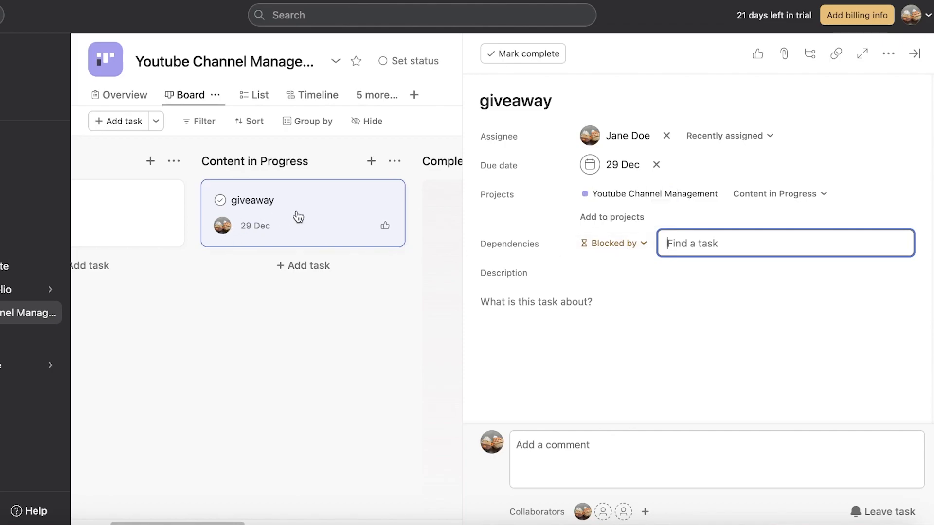
Step: Look over the giveaway task's description editor, subtask option and comments, and close the task details
click(533, 269)
scroll(535, 253, down, 2)
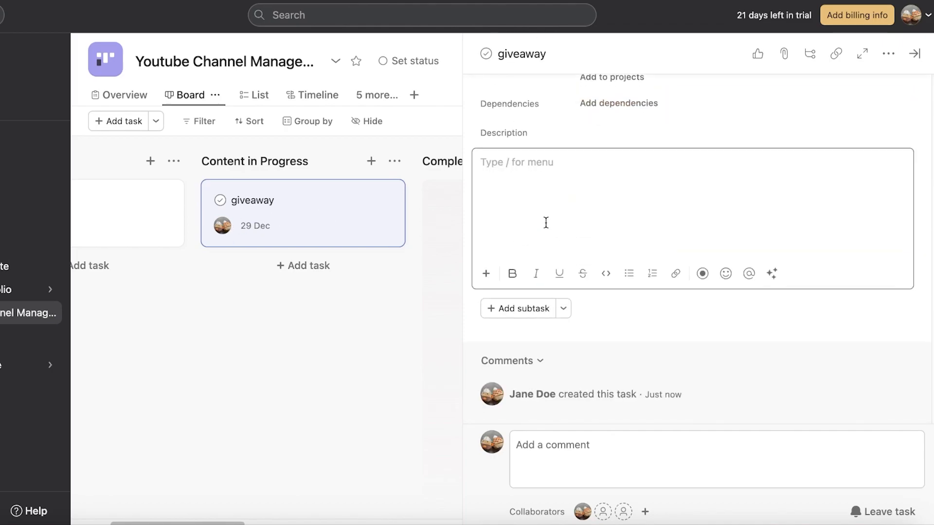
click(218, 327)
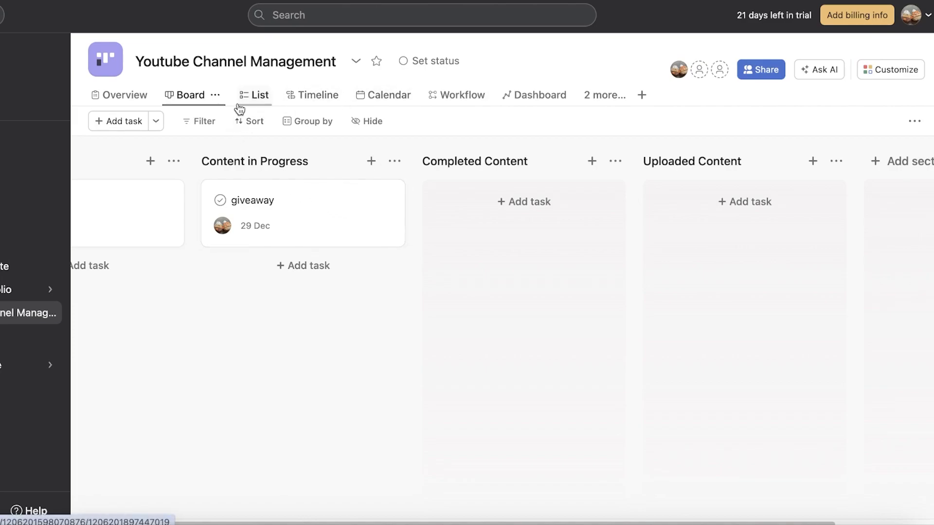
Step: View the YouTube project's calendar and look through its overview down to the project roles and connected goals
click(387, 96)
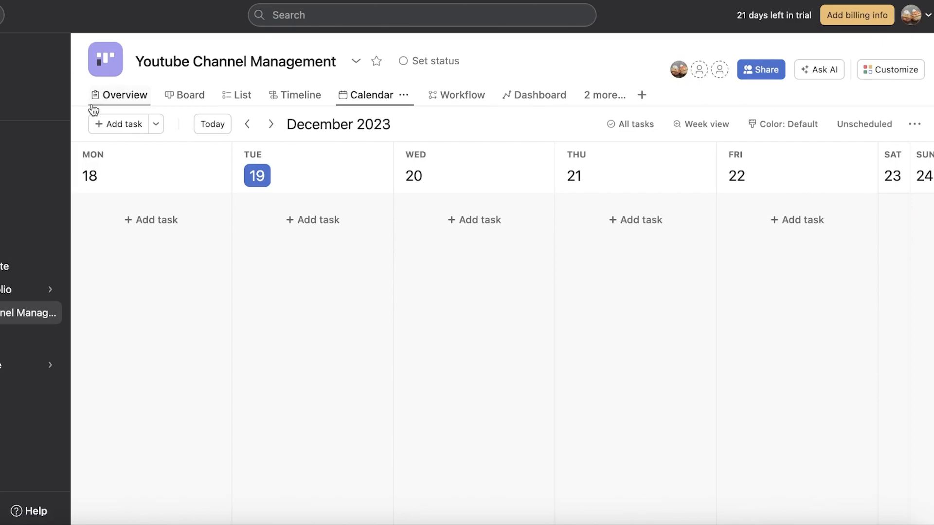
click(125, 95)
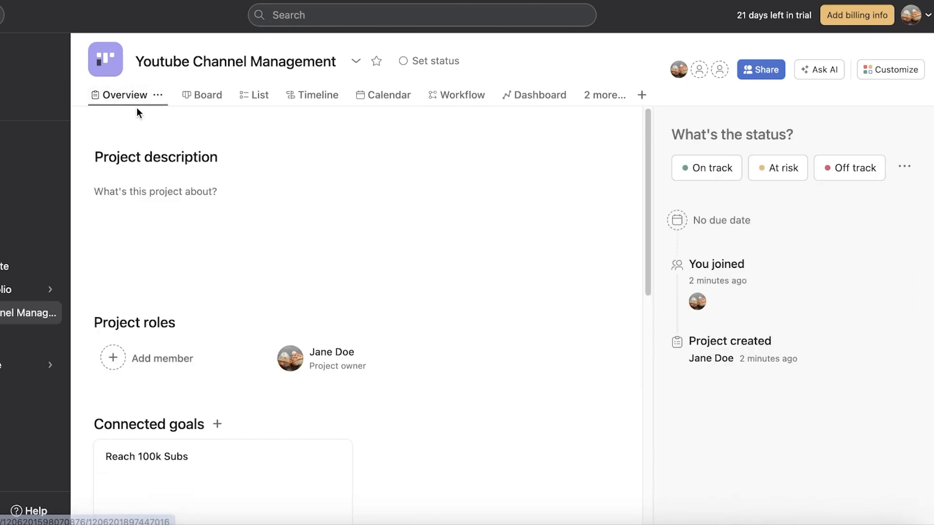
scroll(117, 161, down, 3)
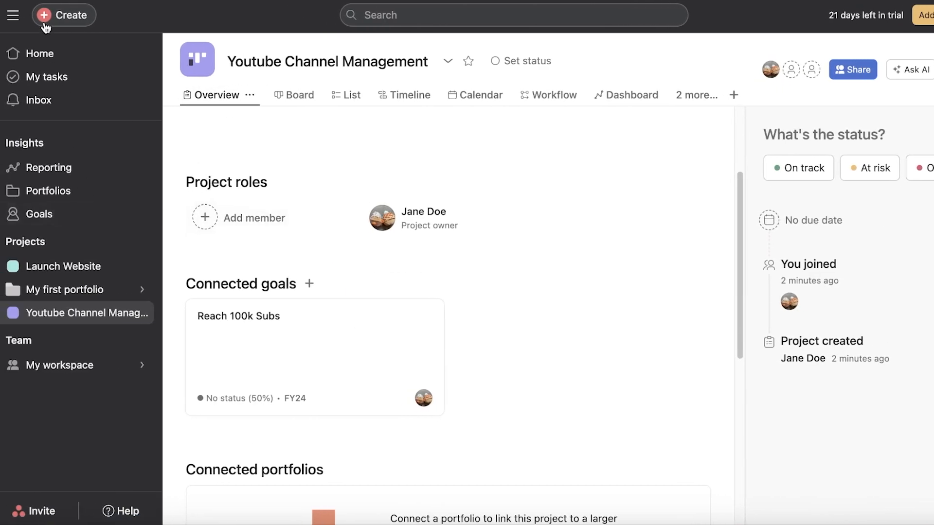